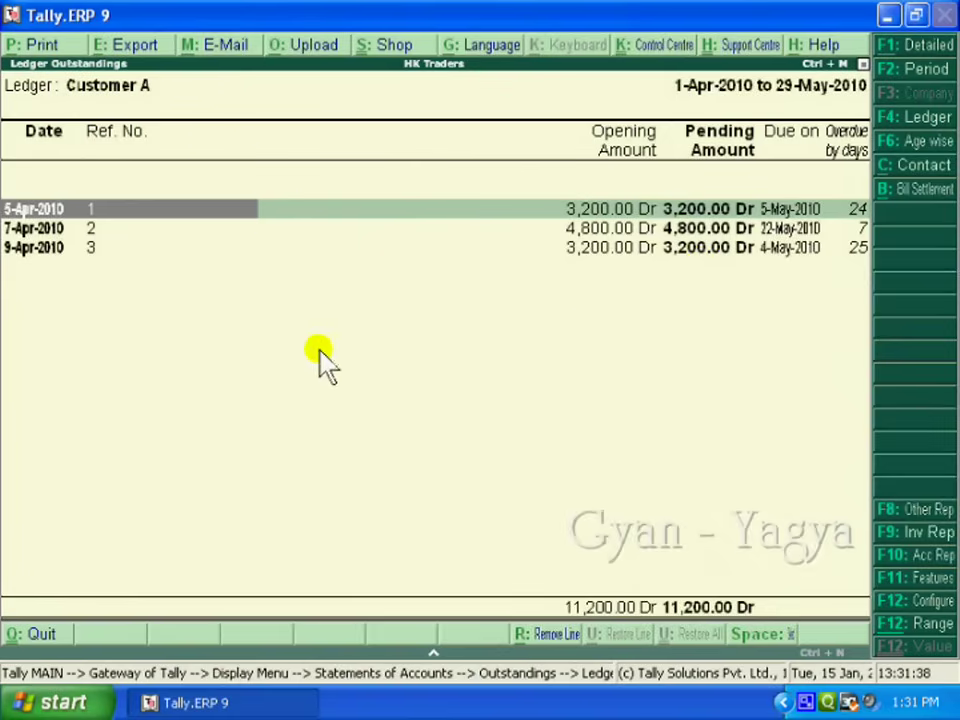
- Leave the Customer A outstandings report and start a new Receipt voucher
{"action": "key", "text": "Escape"}
{"action": "key", "text": "Escape"}
{"action": "key", "text": "Escape"}
{"action": "key", "text": "Escape"}
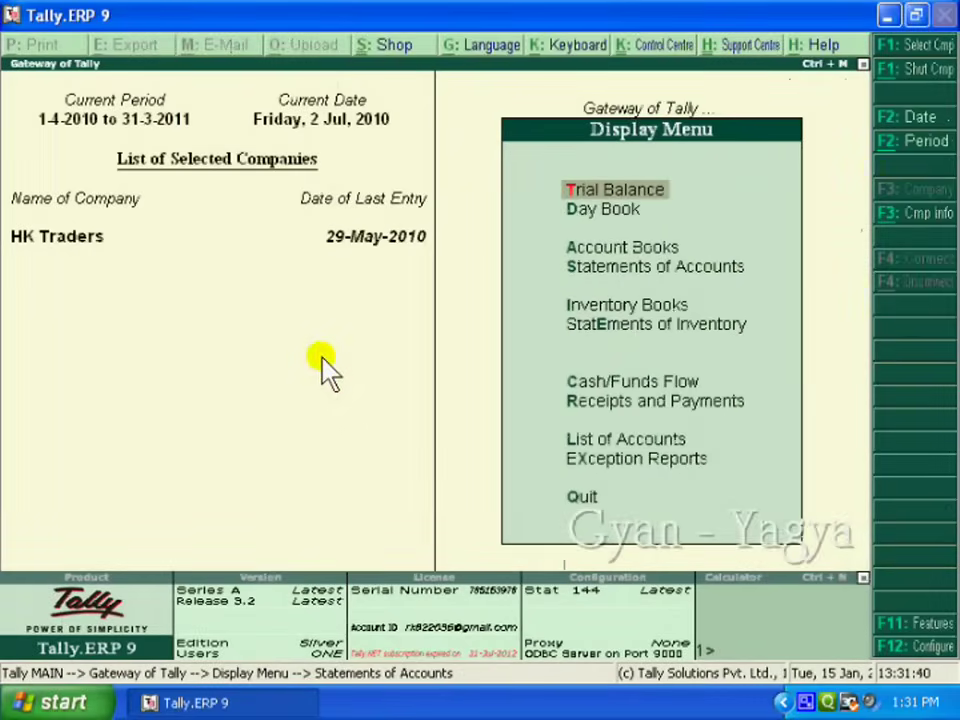
{"action": "key", "text": "Escape"}
{"action": "key", "text": "v"}
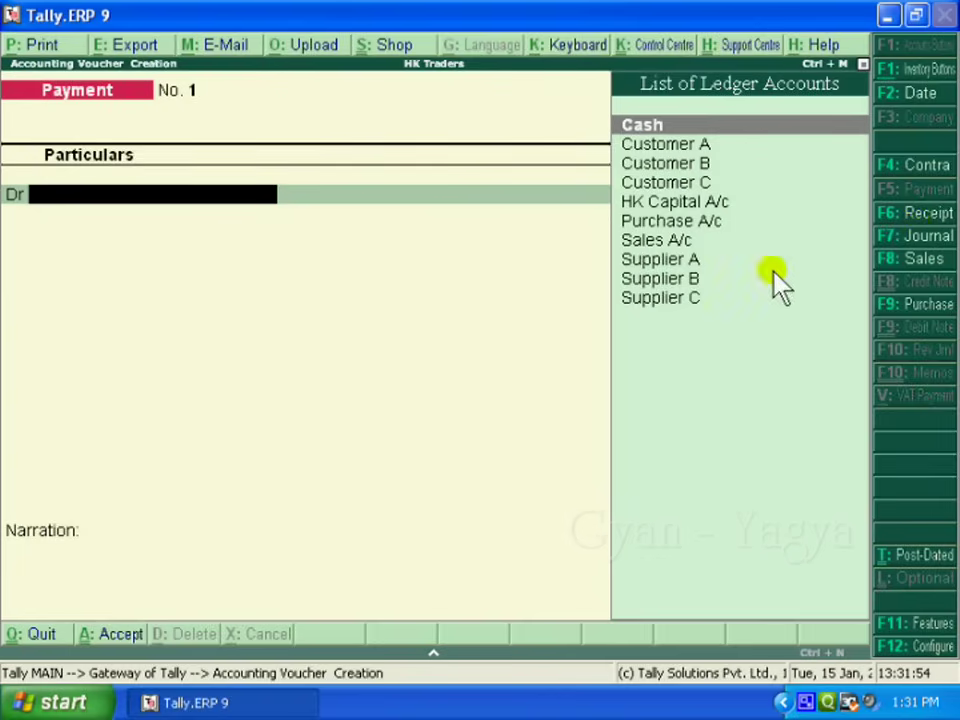
{"action": "key", "text": "F6"}
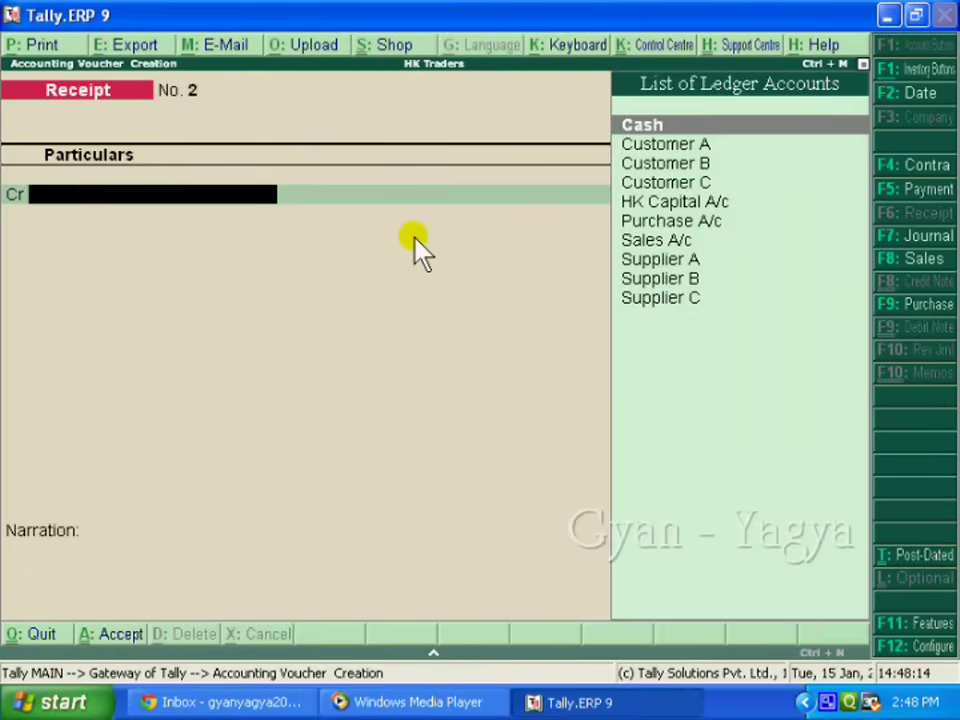
- Credit the Customer A ledger with 3,200 in the receipt voucher
{"action": "key", "text": "Down"}
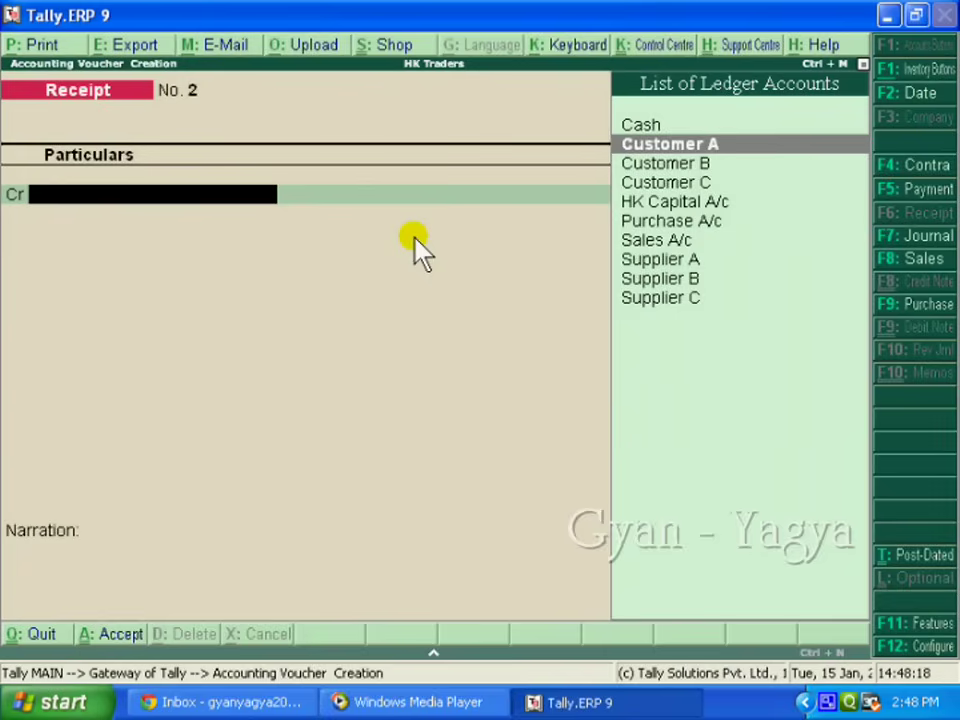
{"action": "key", "text": "Return"}
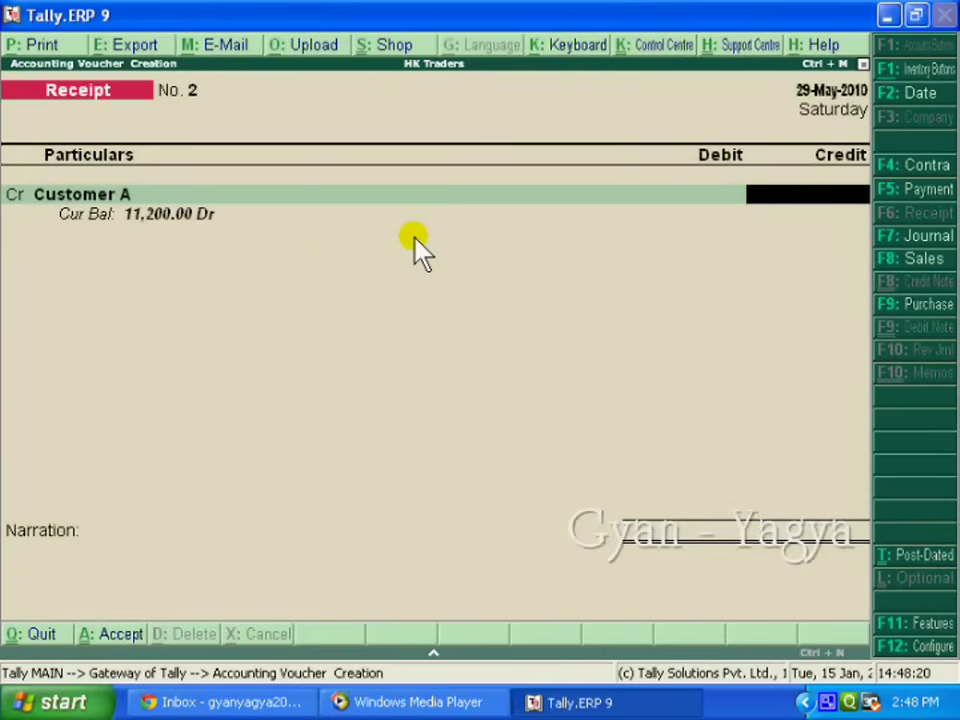
{"action": "type", "text": "3200"}
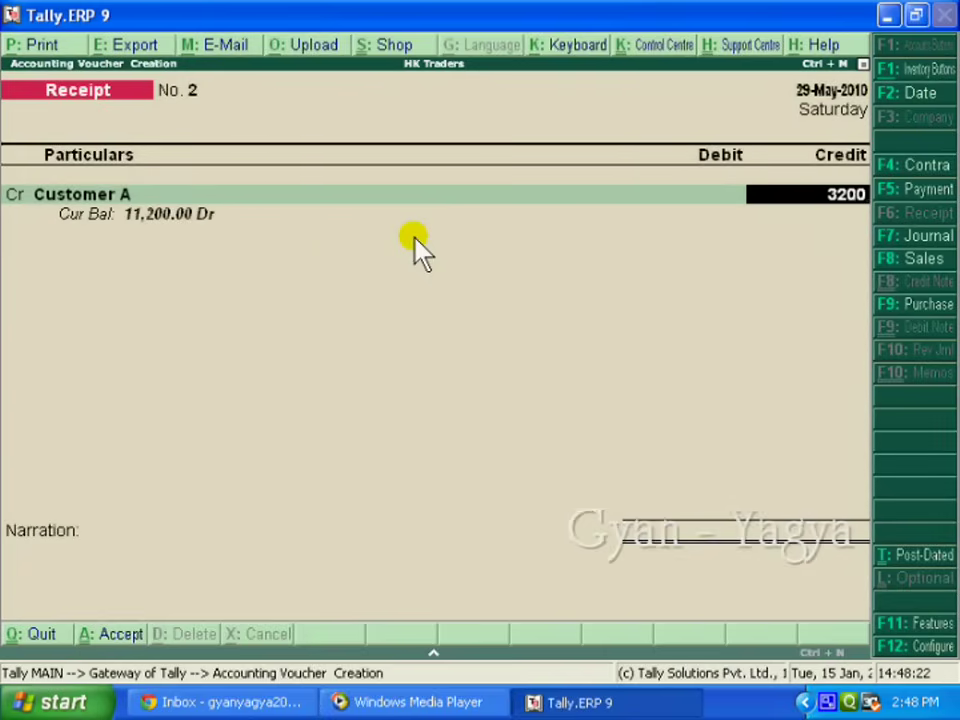
{"action": "key", "text": "Return"}
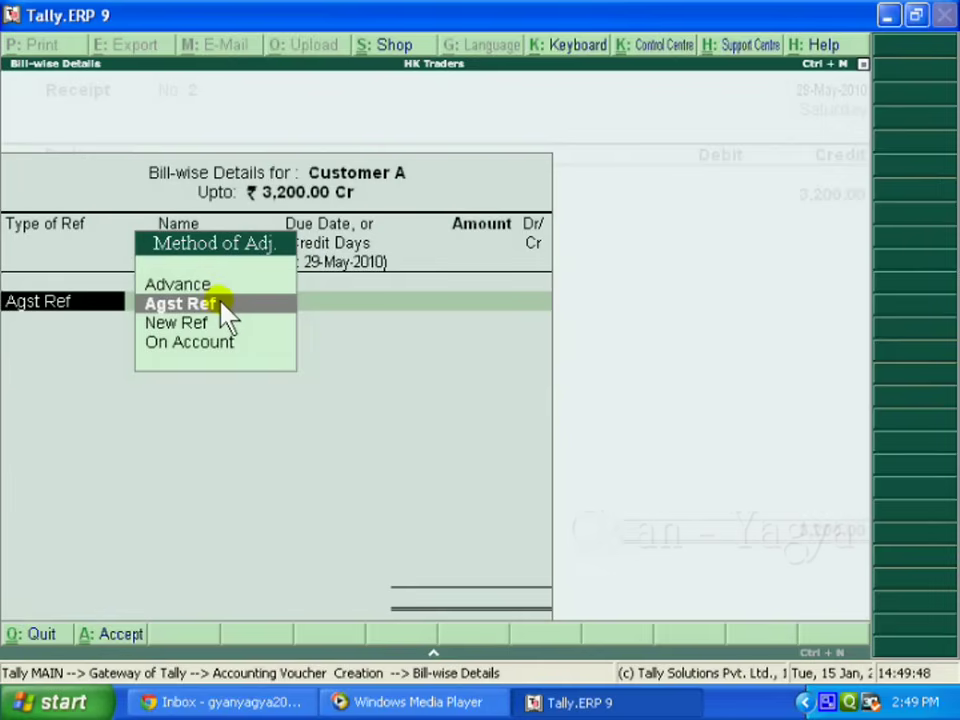
- Allocate the full 3,200 as Agst Ref to Customer A's pending bill 3, dated 9-Apr-2010
{"action": "left_click", "coordinate": [226, 313]}
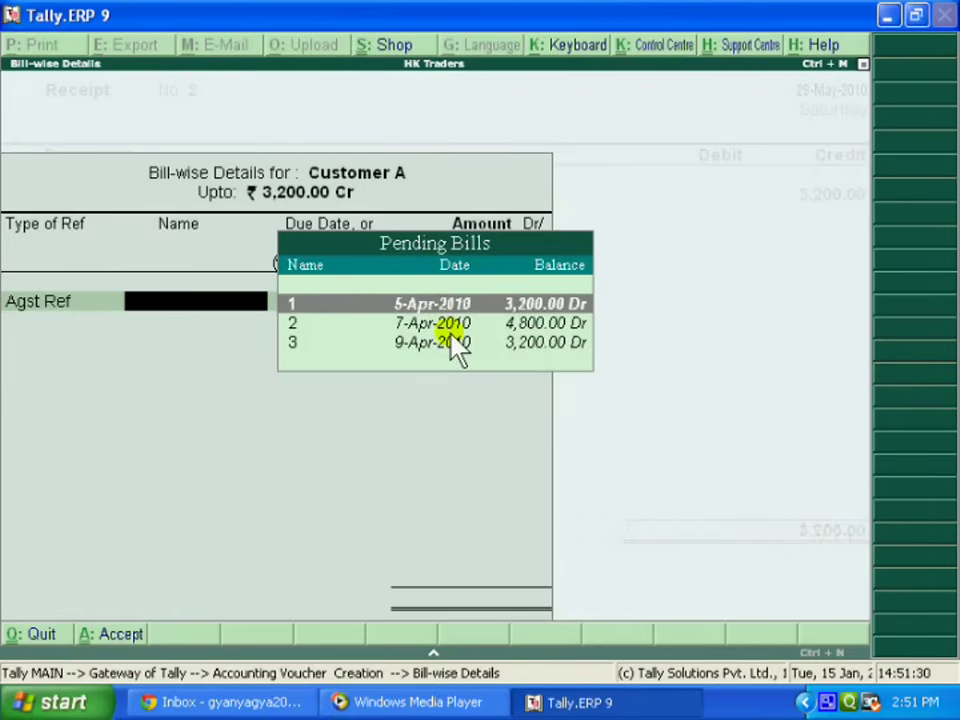
{"action": "key", "text": "Return"}
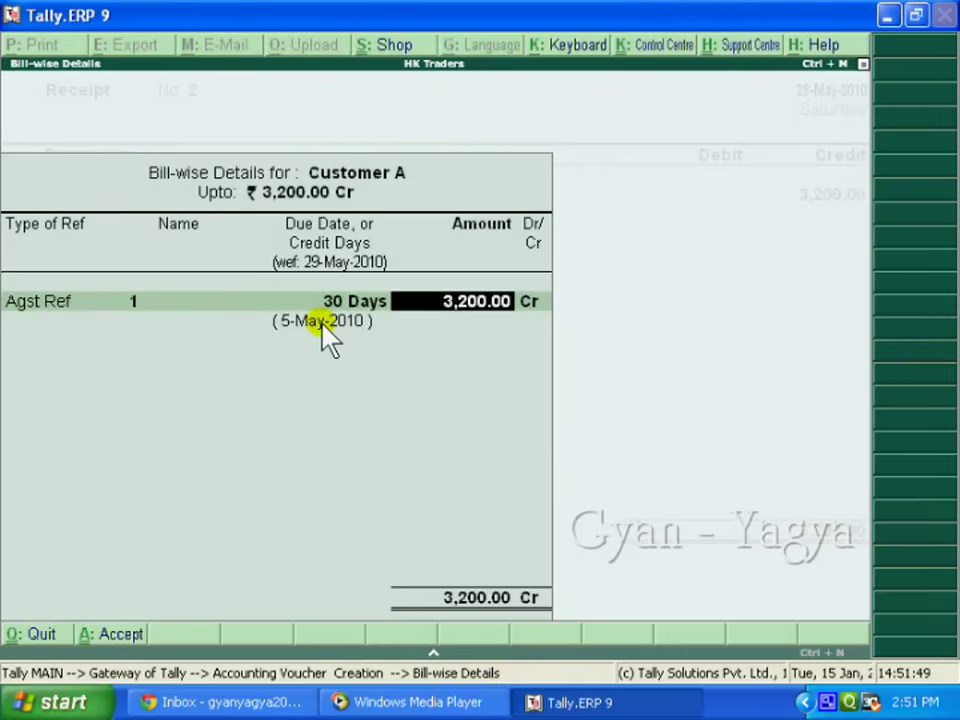
{"action": "key", "text": "BackSpace"}
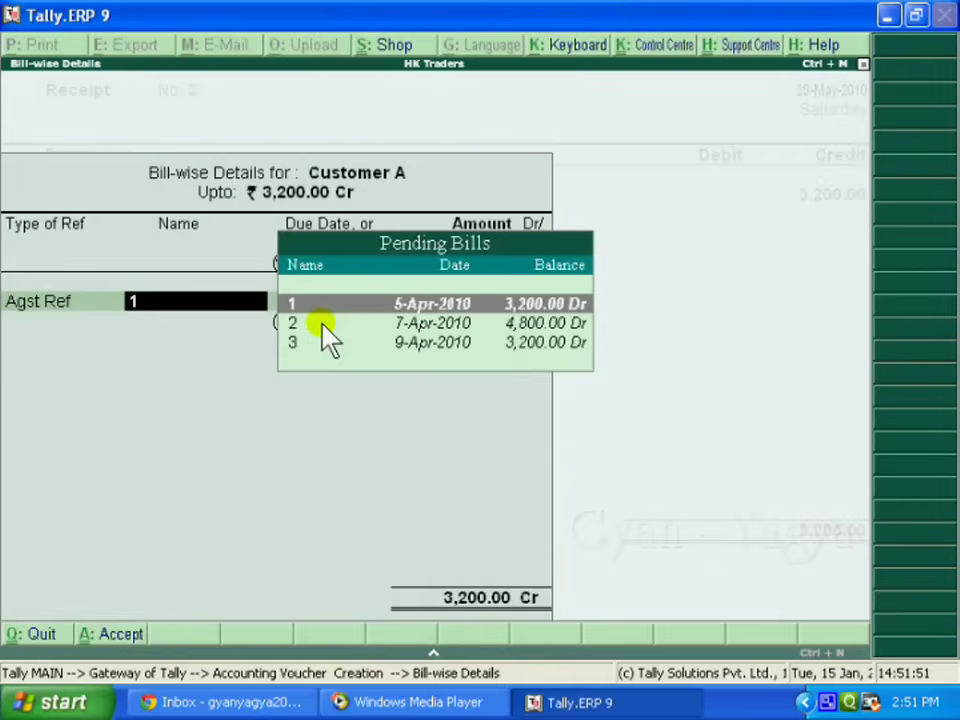
{"action": "key", "text": "Down"}
{"action": "key", "text": "Down"}
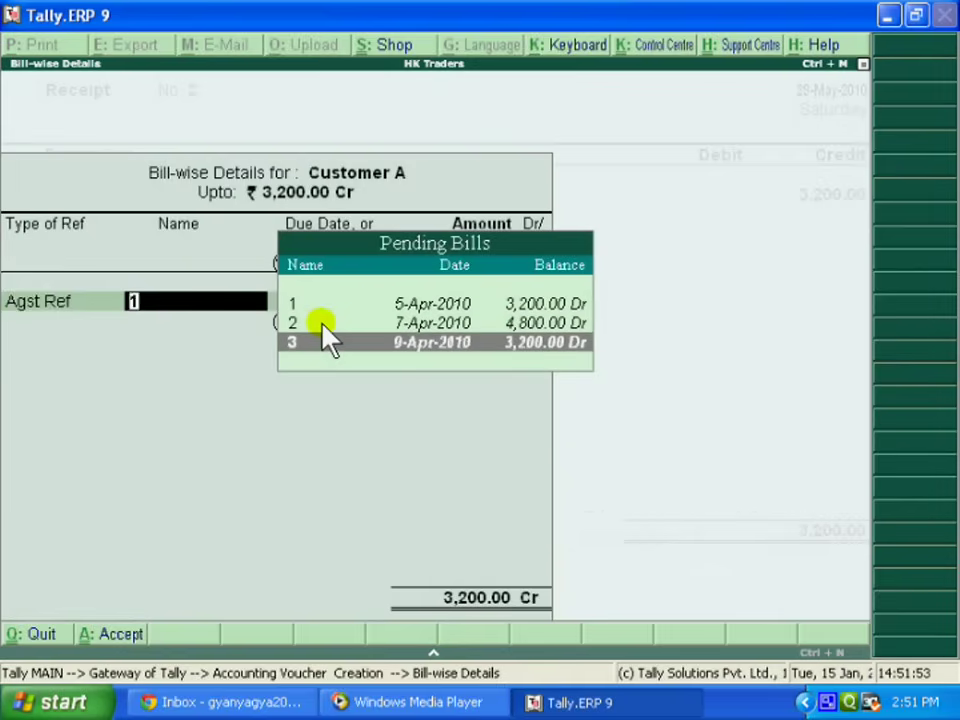
{"action": "key", "text": "Return"}
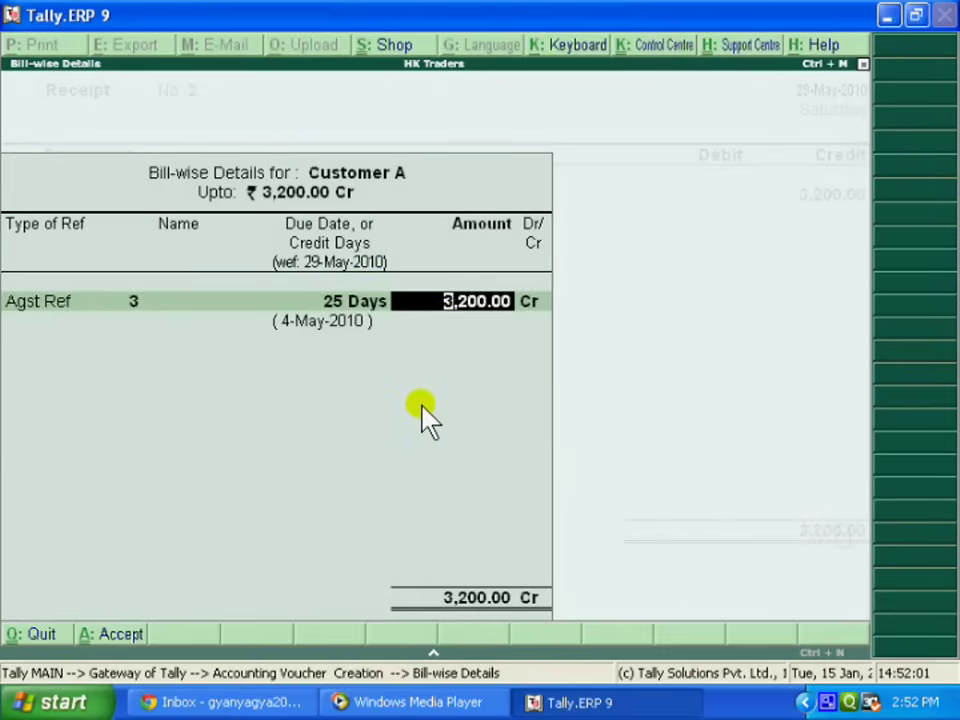
{"action": "key", "text": "Return"}
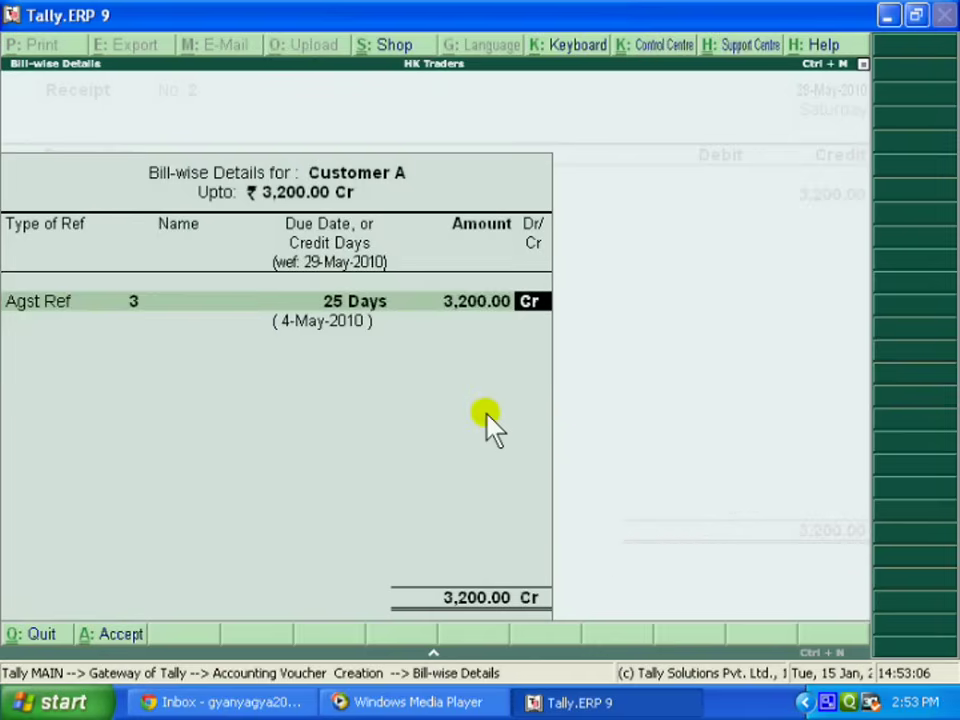
{"action": "key", "text": "Return"}
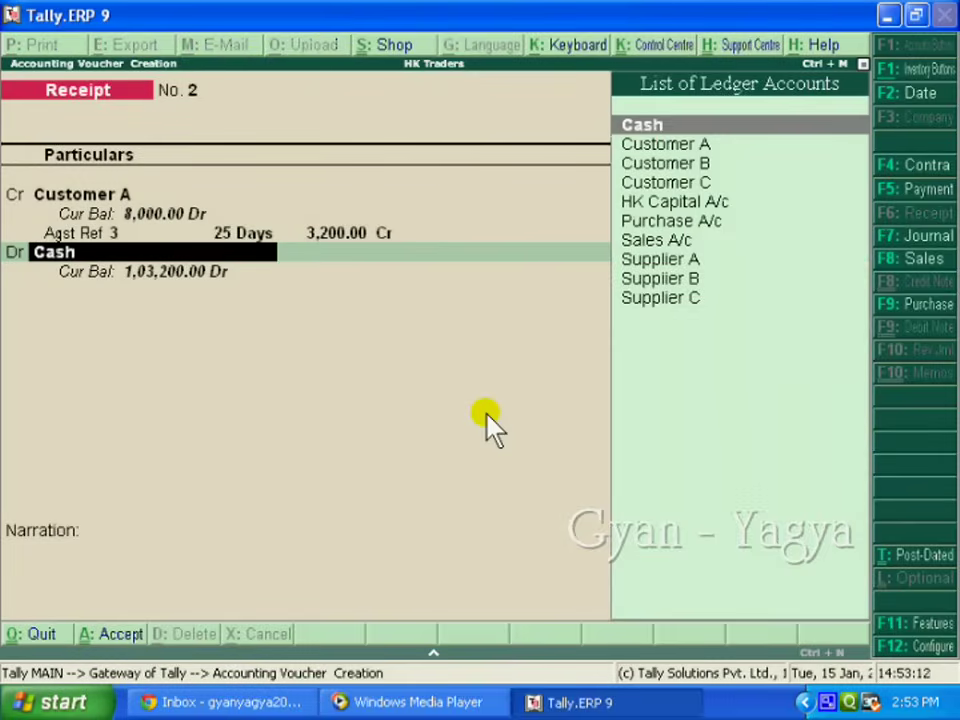
- Debit Cash with 3,200, add the narration "cash received" and save the receipt voucher
{"action": "key", "text": "Return"}
{"action": "key", "text": "Return"}
{"action": "type", "text": "c"}
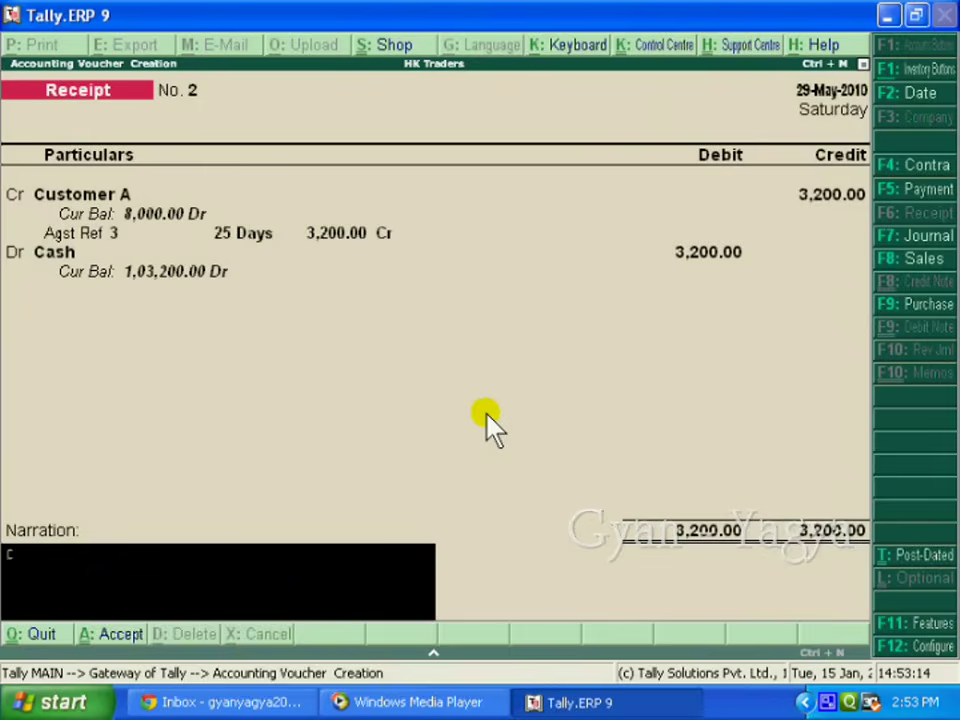
{"action": "type", "text": "ash received"}
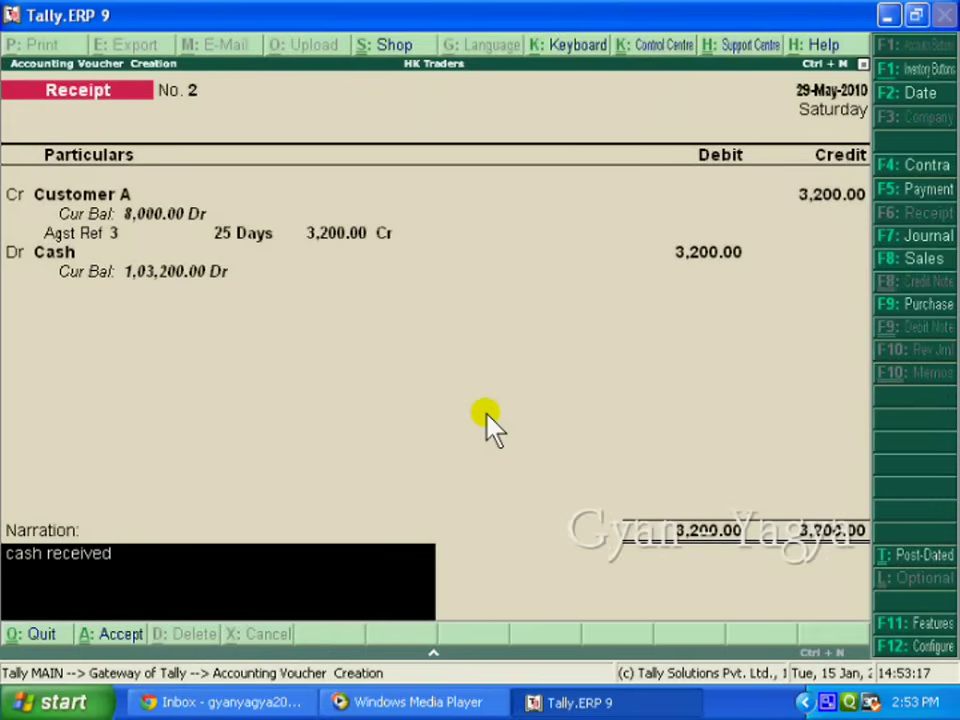
{"action": "key", "text": "Return"}
{"action": "key", "text": "Return"}
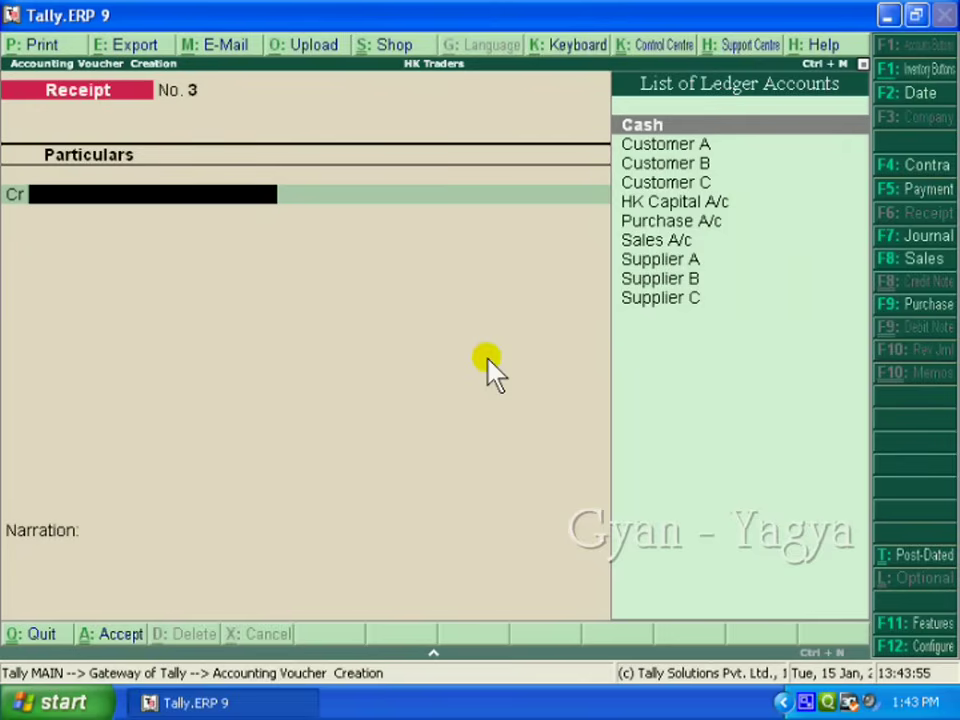
- Quit voucher entry and display the ledger outstandings statement for Customer A
{"action": "key", "text": "Escape"}
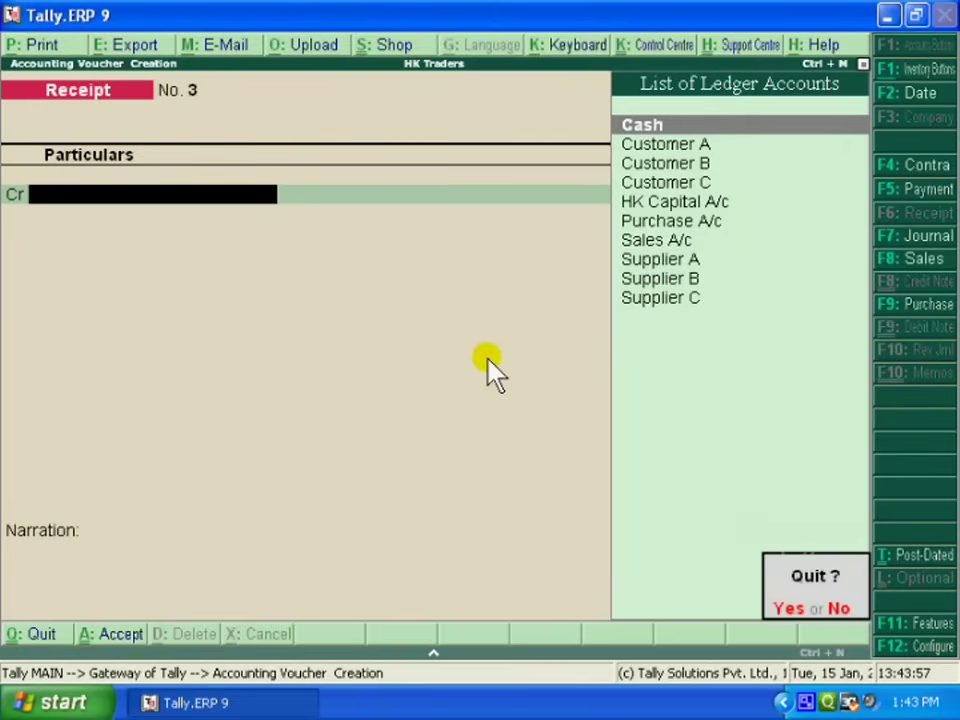
{"action": "key", "text": "y"}
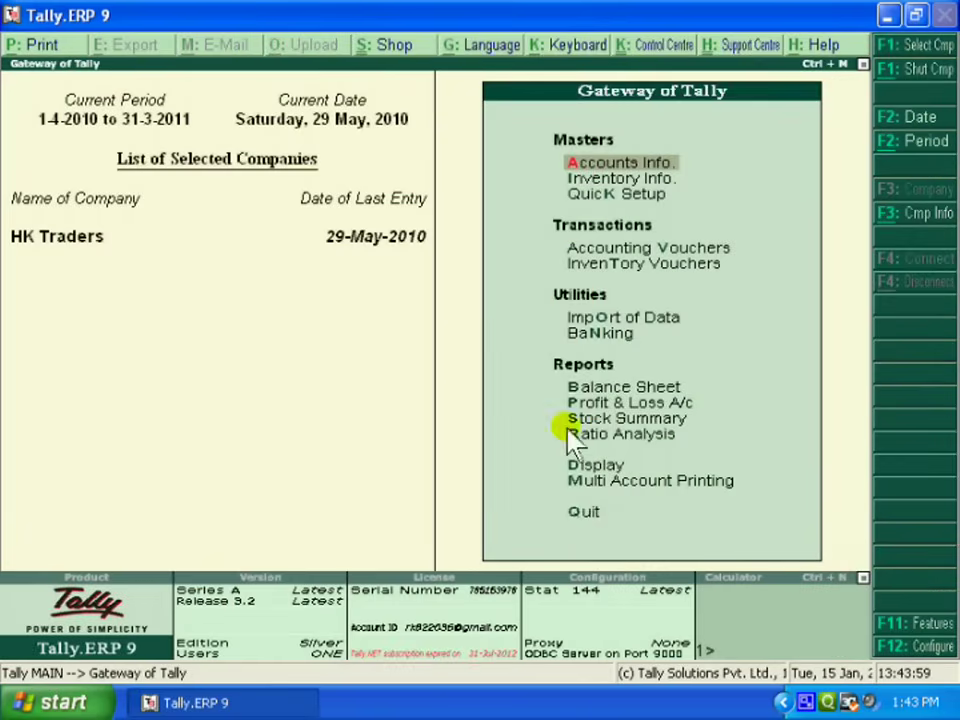
{"action": "left_click", "coordinate": [585, 468]}
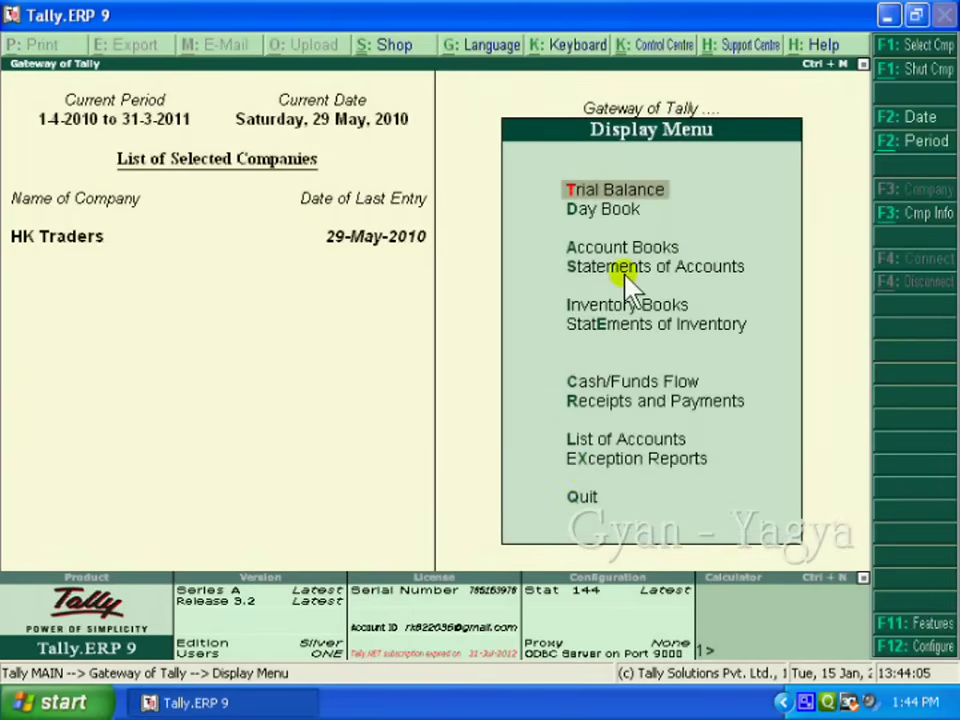
{"action": "left_click", "coordinate": [737, 272]}
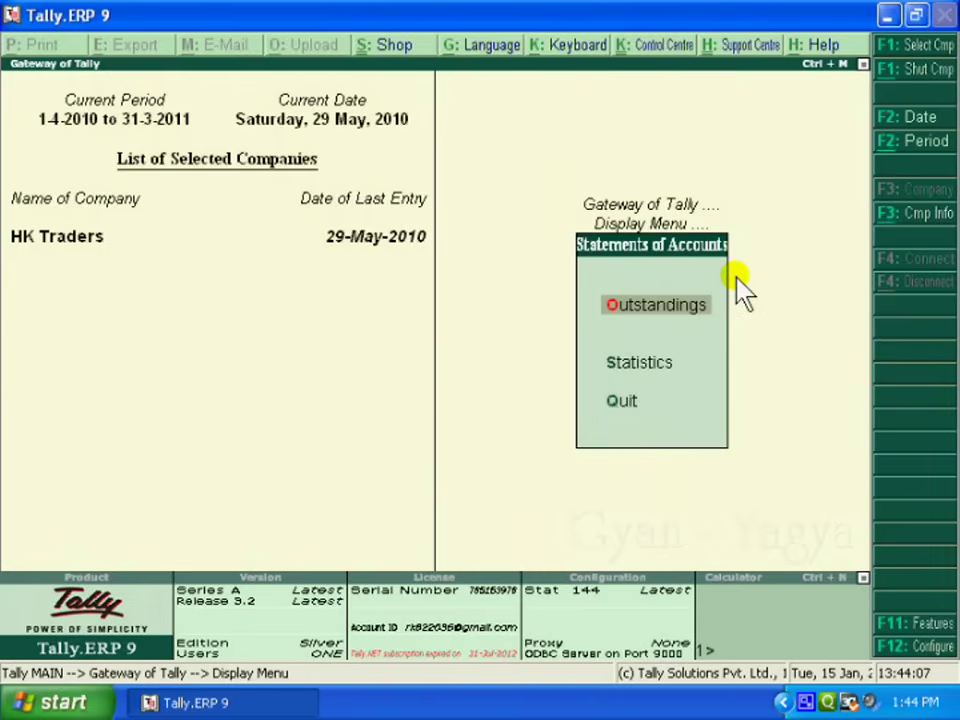
{"action": "left_click", "coordinate": [688, 320]}
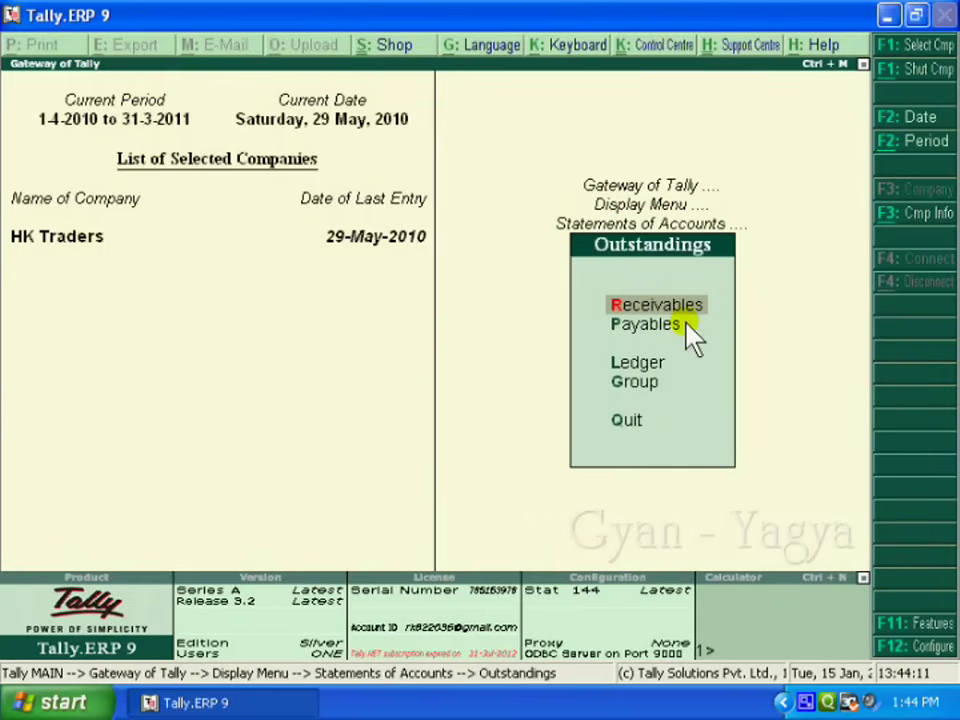
{"action": "left_click", "coordinate": [637, 376]}
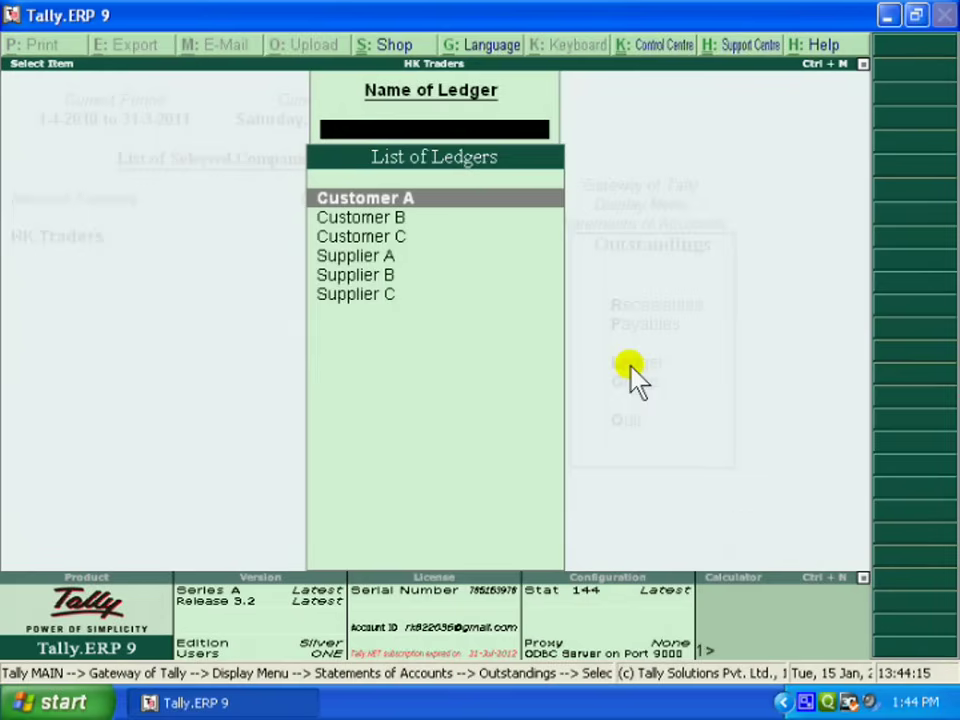
{"action": "key", "text": "Return"}
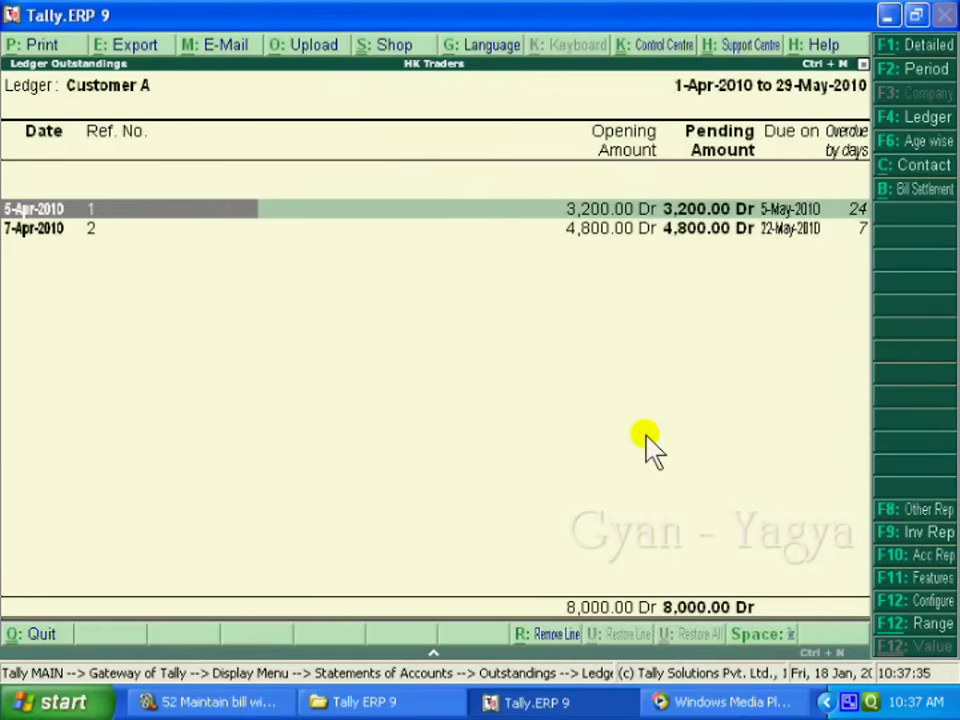
- Leave the outstandings report and start another Receipt voucher dated 31-May-2010
{"action": "key", "text": "Escape"}
{"action": "key", "text": "Escape"}
{"action": "key", "text": "Escape"}
{"action": "key", "text": "Escape"}
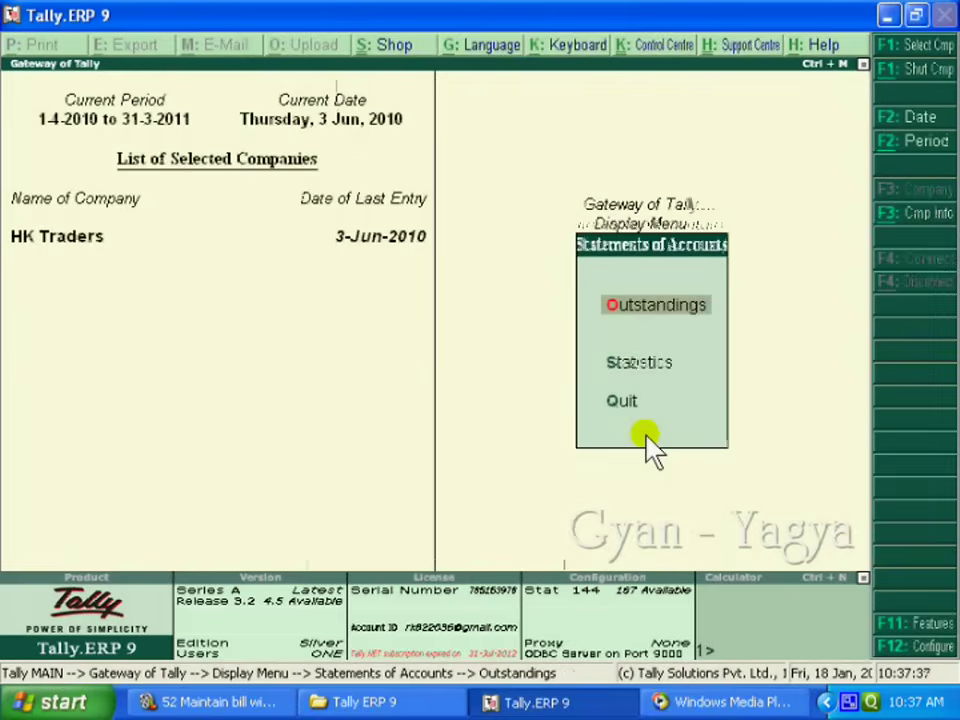
{"action": "key", "text": "Escape"}
{"action": "key", "text": "v"}
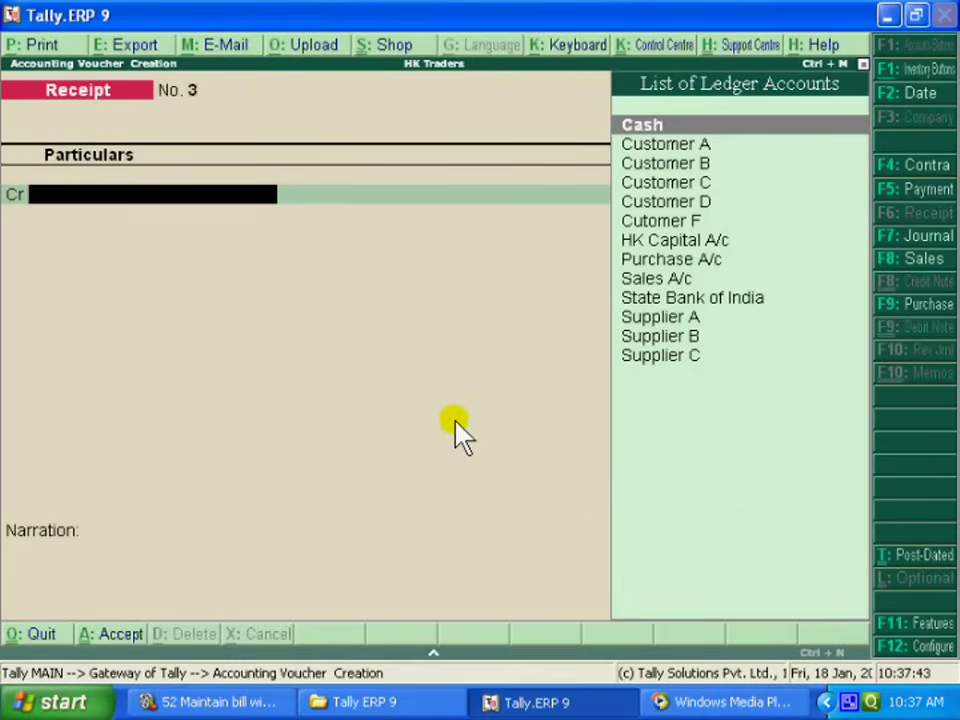
{"action": "key", "text": "F2"}
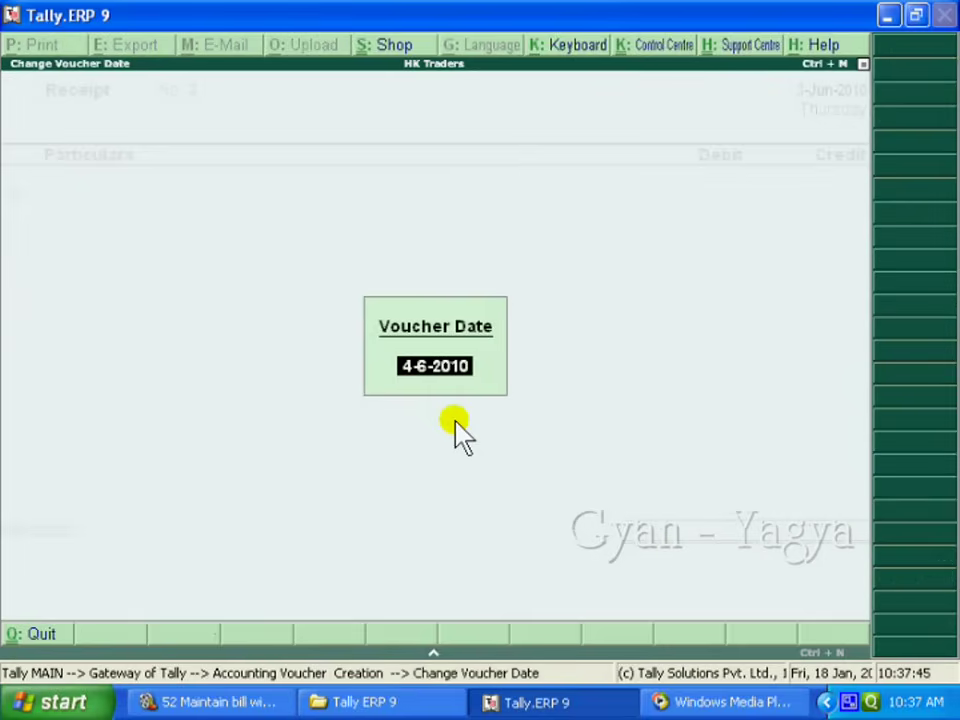
{"action": "type", "text": "31 5"}
{"action": "key", "text": "Return"}
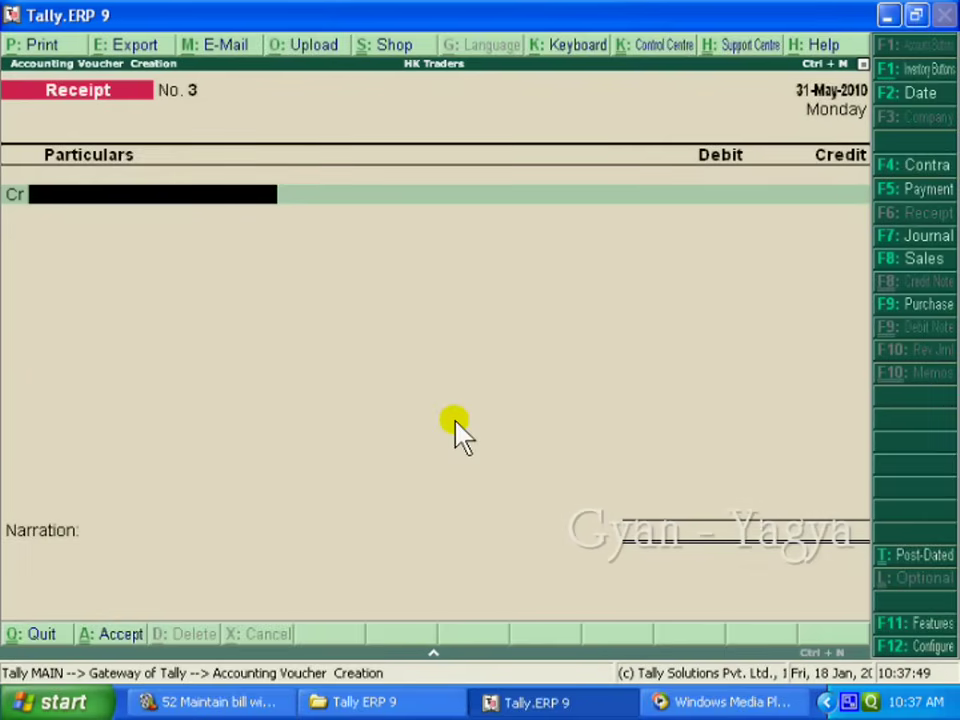
- Credit the Customer A ledger with 5,000 in the receipt voucher
{"action": "type", "text": "C"}
{"action": "key", "text": "Down"}
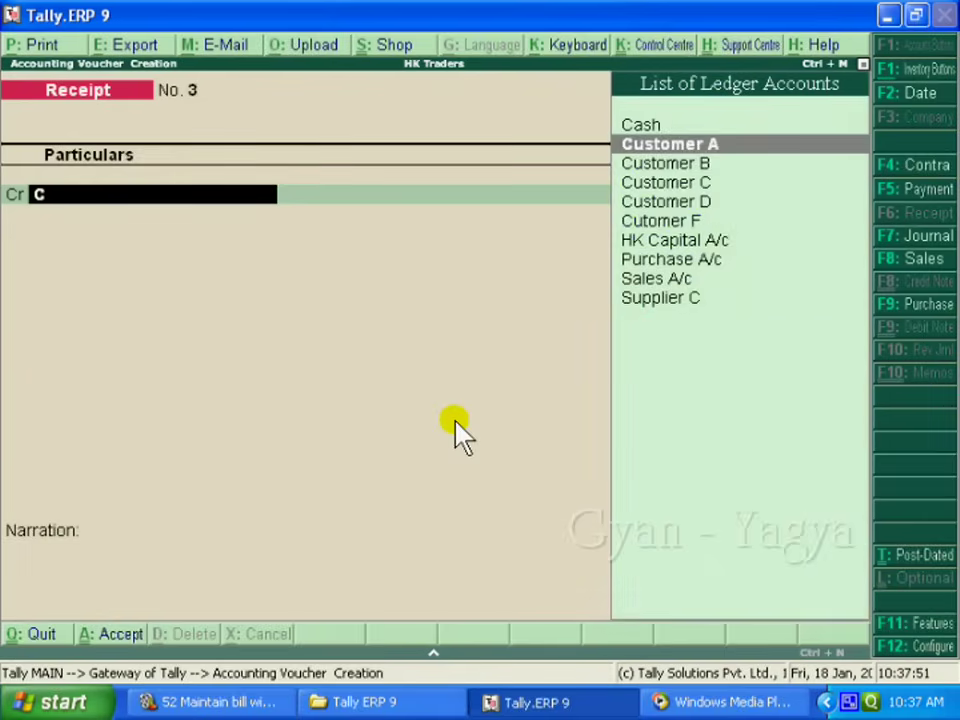
{"action": "key", "text": "Return"}
{"action": "type", "text": "5000"}
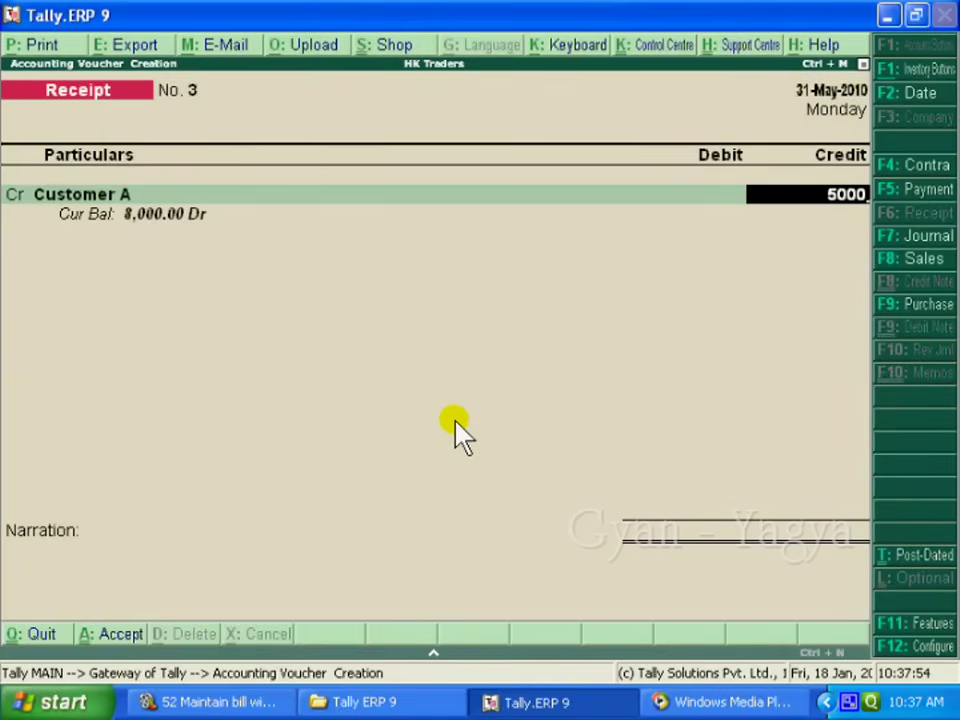
{"action": "key", "text": "Return"}
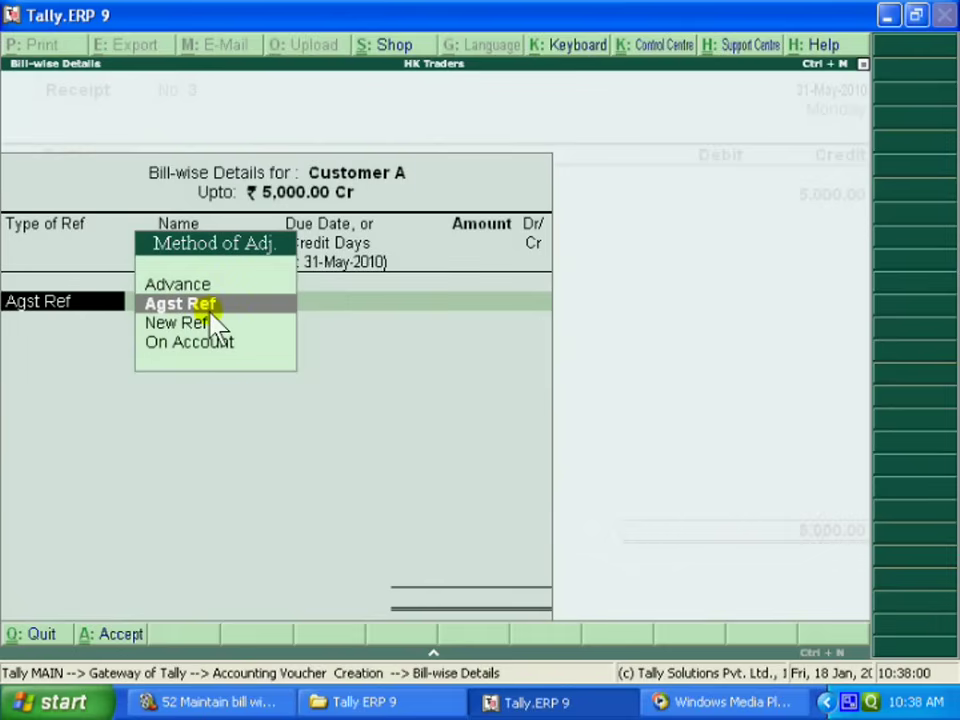
- Allocate the 5,000 receipt as Agst Ref, with 3,200 to bill 1 and the remaining 1,800 to bill 2
{"action": "key", "text": "Return"}
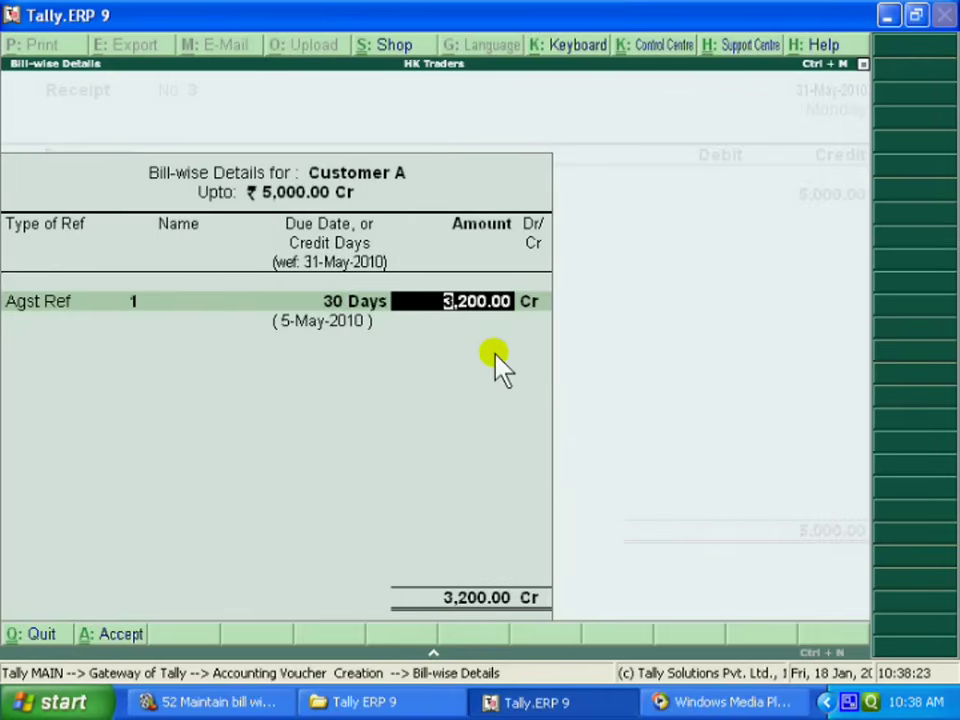
{"action": "key", "text": "Return"}
{"action": "key", "text": "Return"}
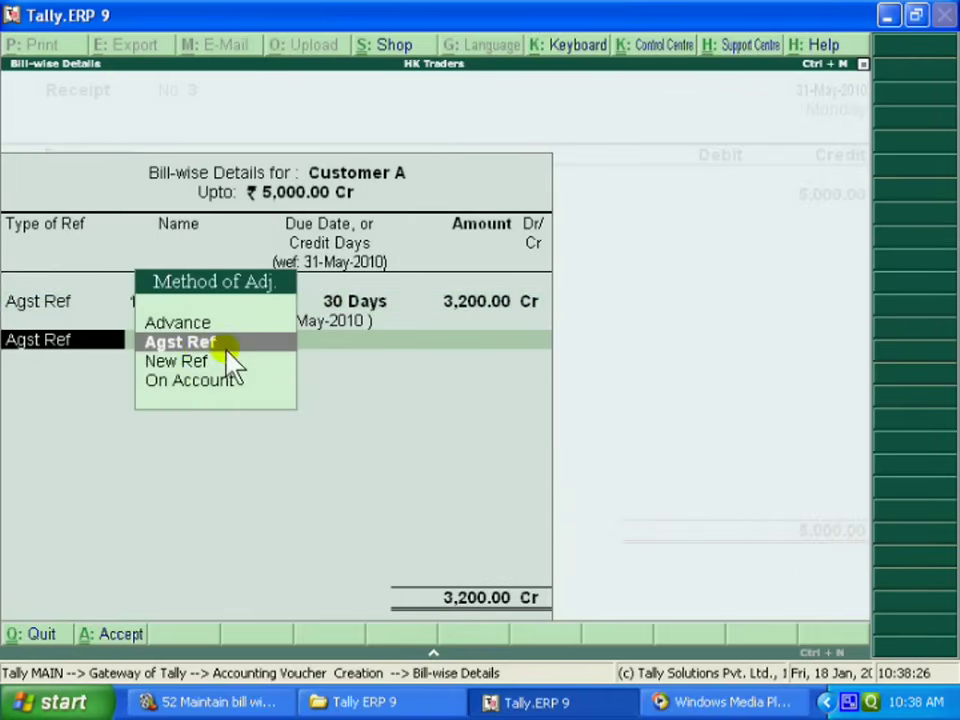
{"action": "key", "text": "Return"}
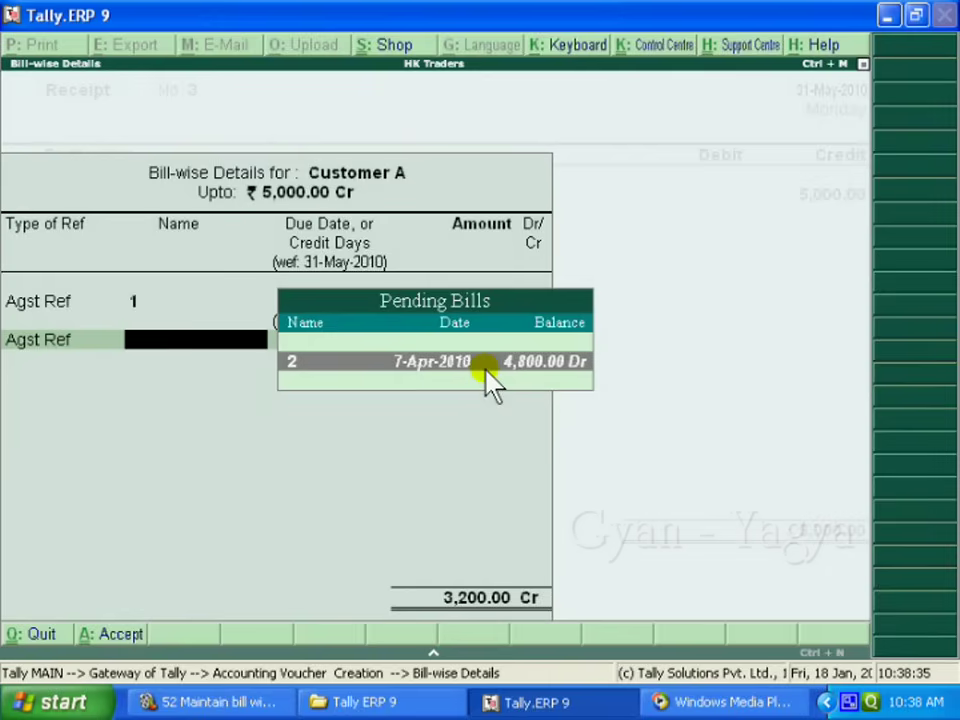
{"action": "key", "text": "Return"}
{"action": "key", "text": "Return"}
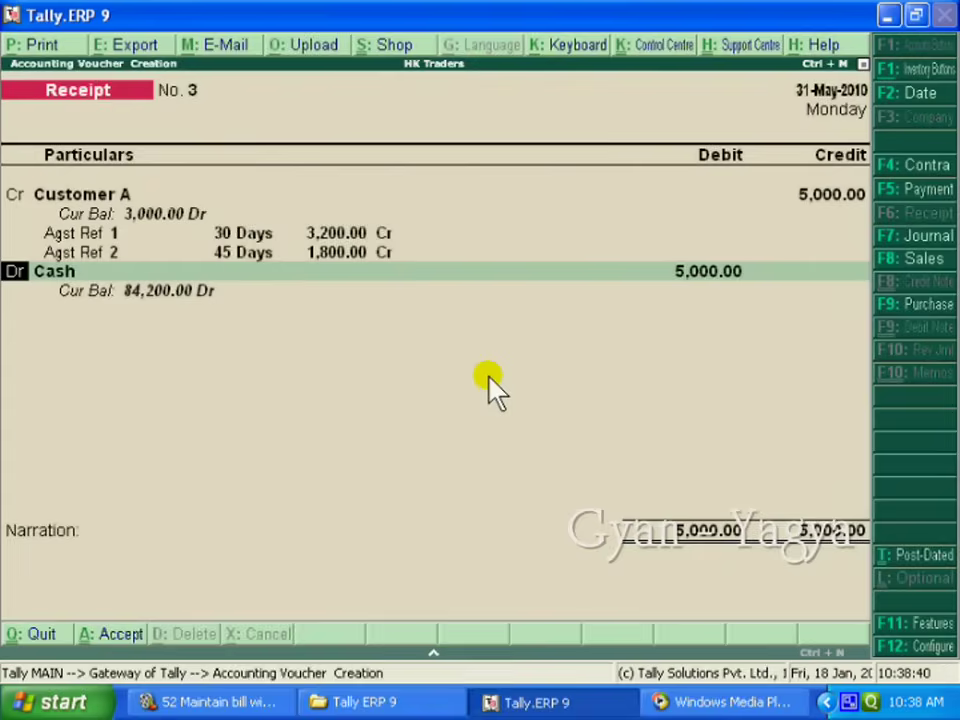
- Debit Cash with 5,000 in the receipt voucher, add the narration "cash received" and save the voucher
{"action": "key", "text": "Return"}
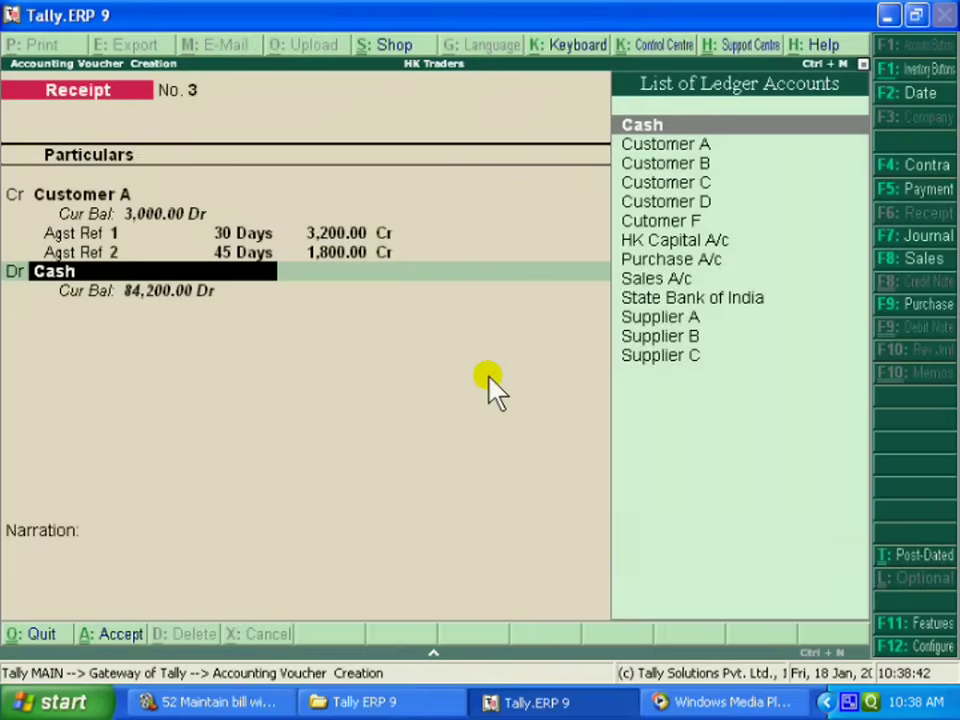
{"action": "key", "text": "Return"}
{"action": "key", "text": "Return"}
{"action": "type", "text": "cash re"}
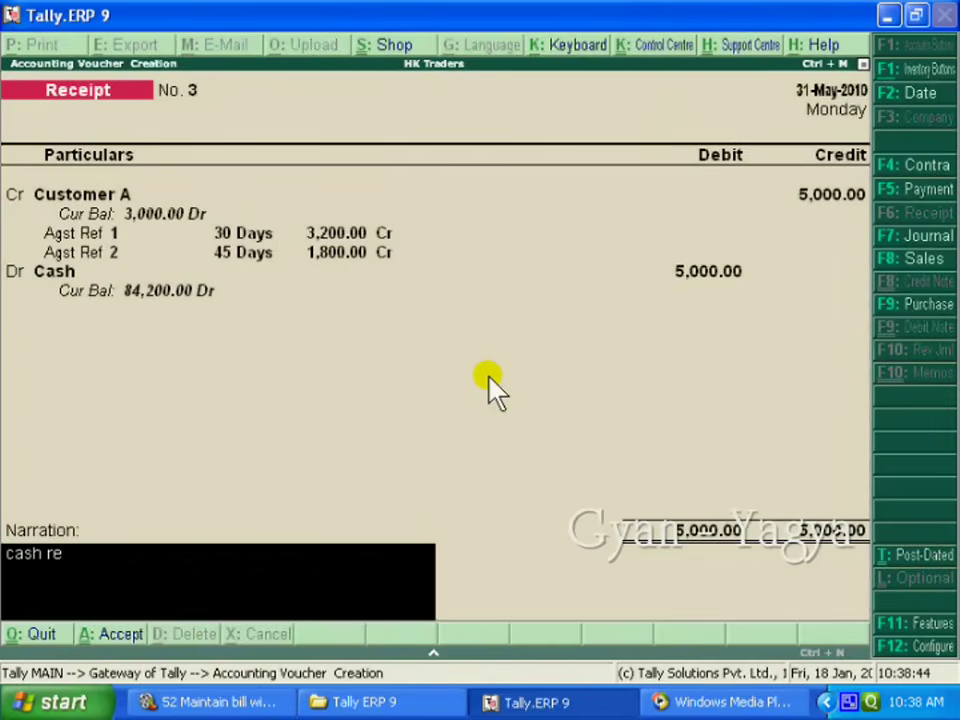
{"action": "type", "text": "ceived"}
{"action": "key", "text": "Return"}
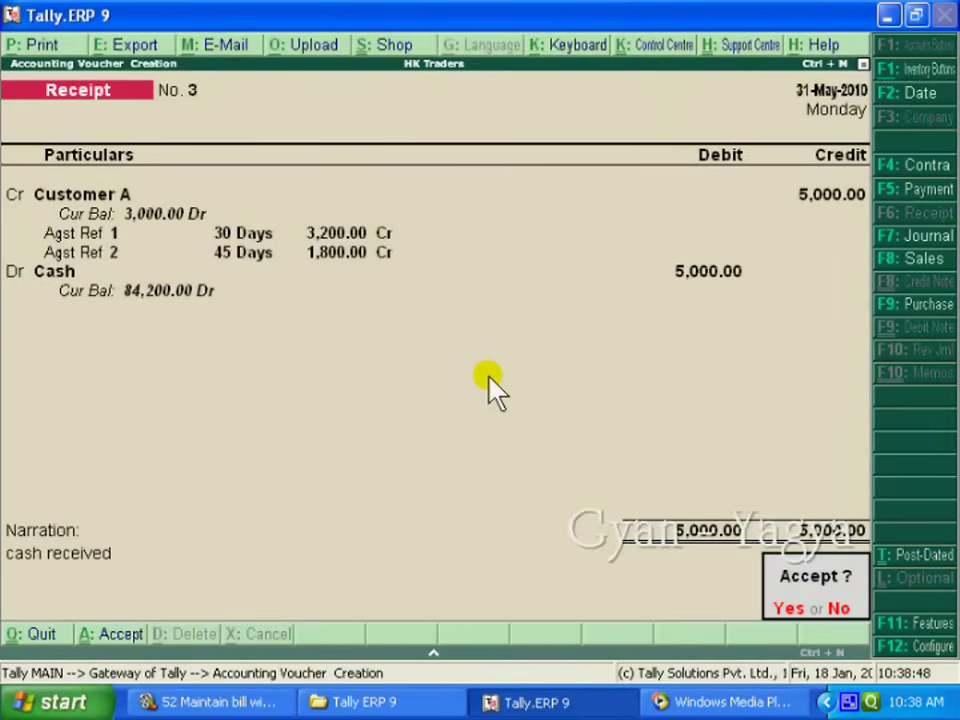
{"action": "key", "text": "Return"}
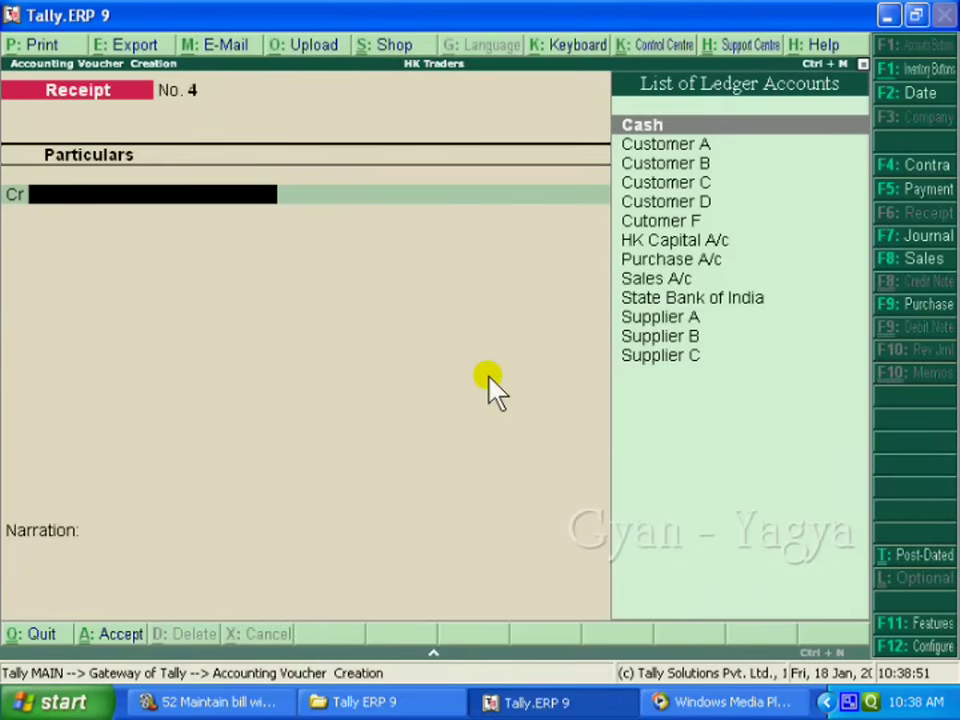
- Leave voucher entry and display the ledger outstandings statement for Customer A with its bill details
{"action": "key", "text": "Escape"}
{"action": "key", "text": "Escape"}
{"action": "key", "text": "Escape"}
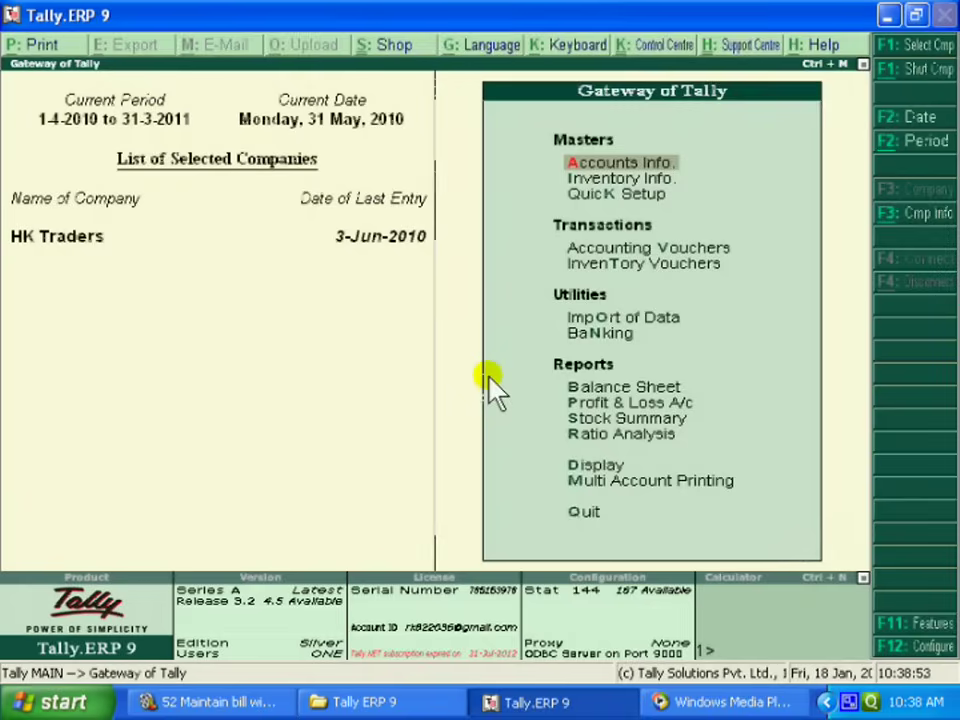
{"action": "key", "text": "d"}
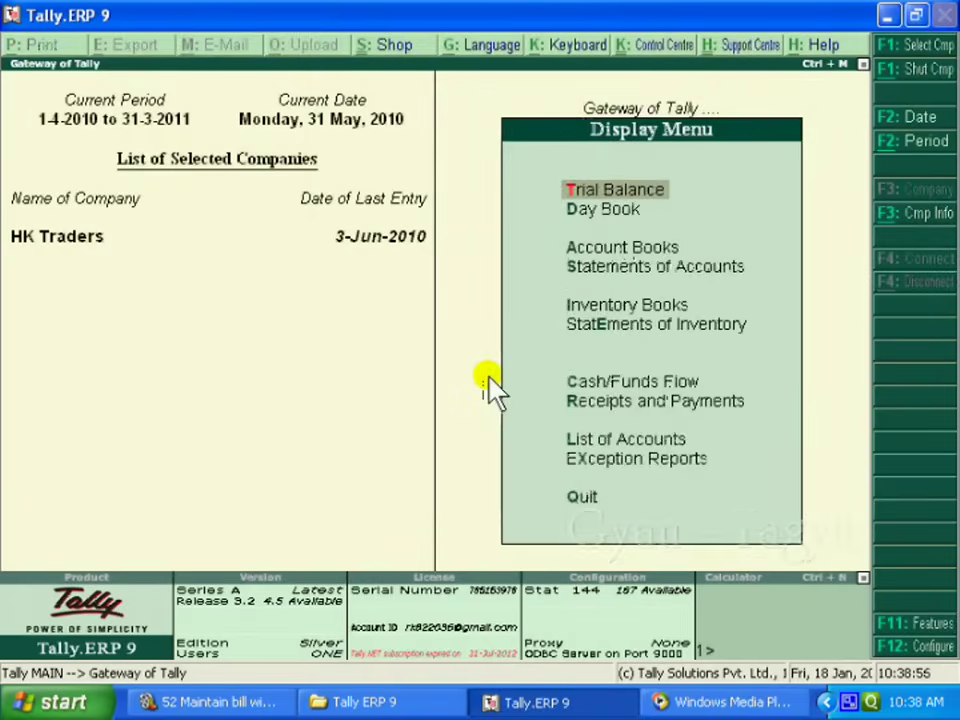
{"action": "left_click", "coordinate": [641, 266]}
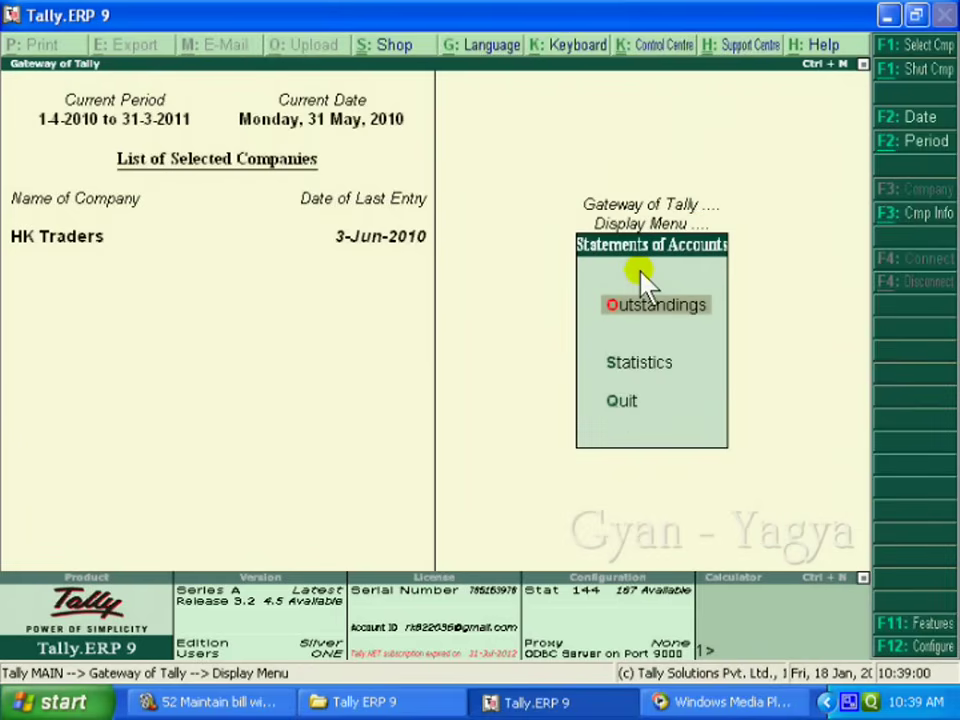
{"action": "key", "text": "o"}
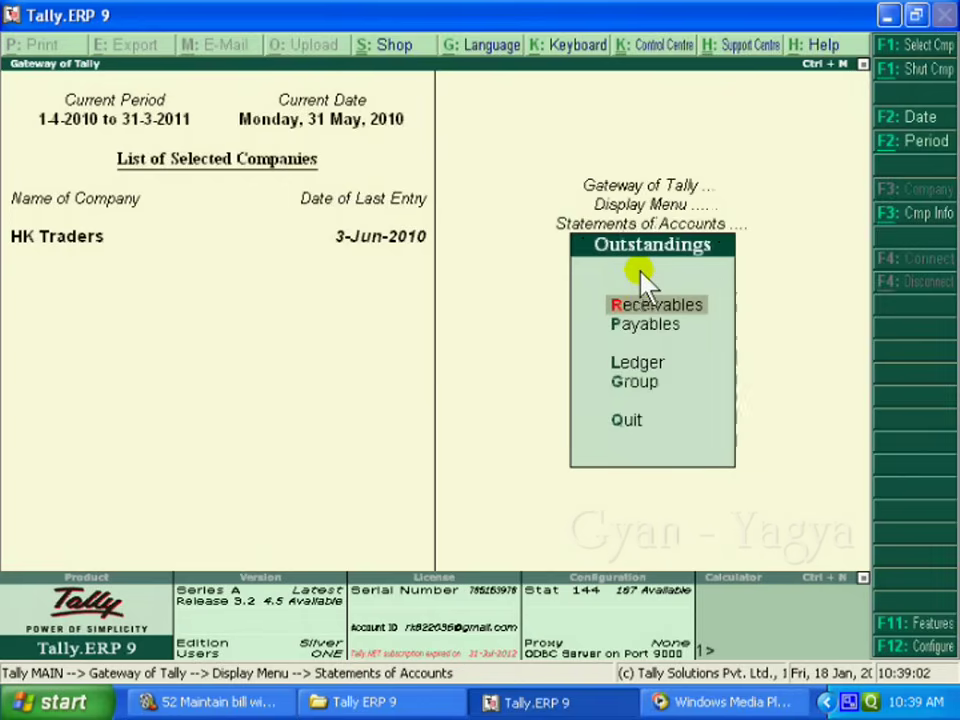
{"action": "left_click", "coordinate": [642, 364]}
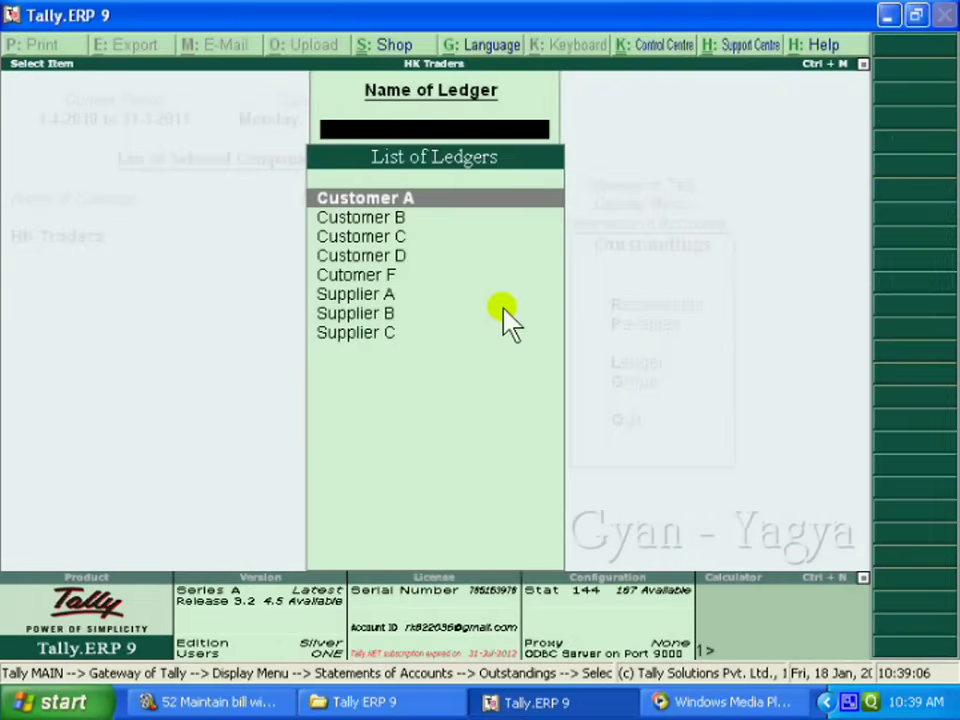
{"action": "key", "text": "Return"}
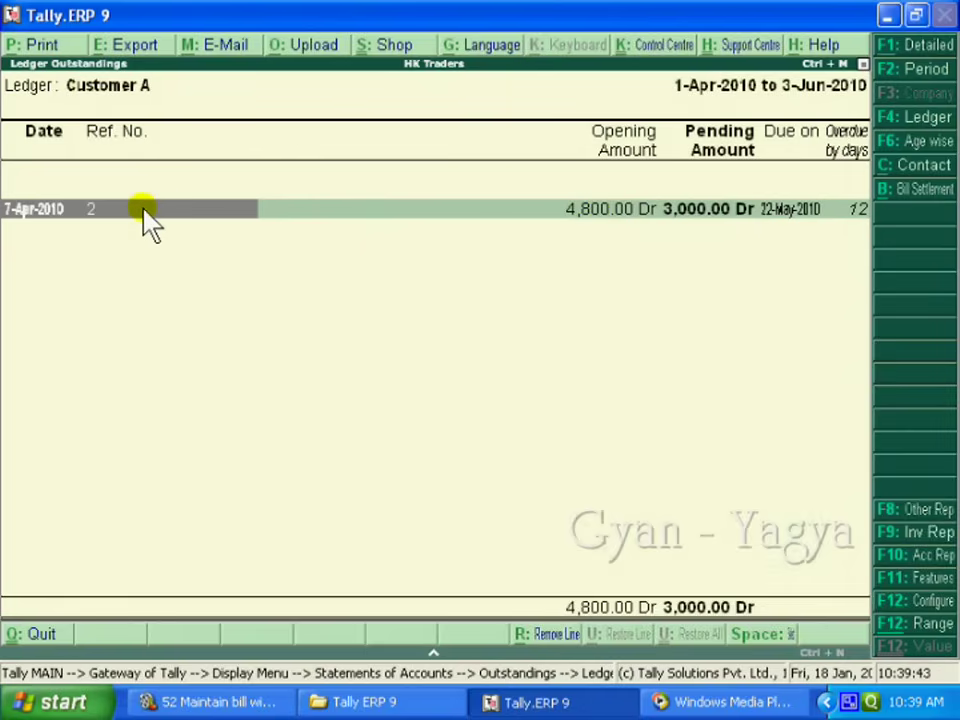
{"action": "key", "text": "shift+Return"}
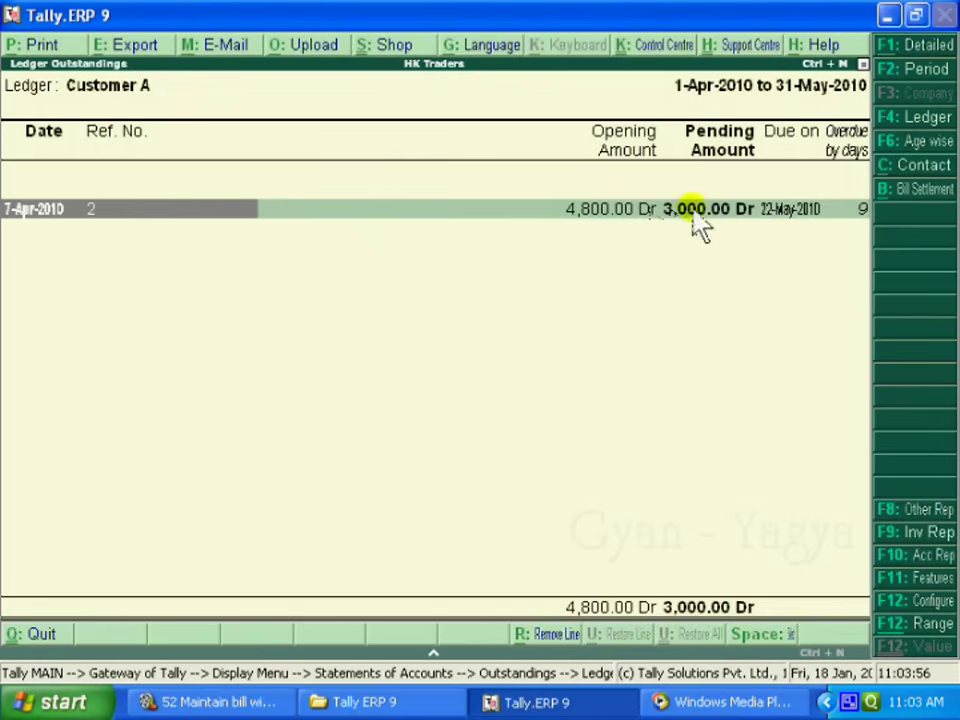
- Start a Bill Settlement for Customer A's pending bill 2 and set the voucher date to 1-Jun-2010
{"action": "left_click", "coordinate": [898, 192]}
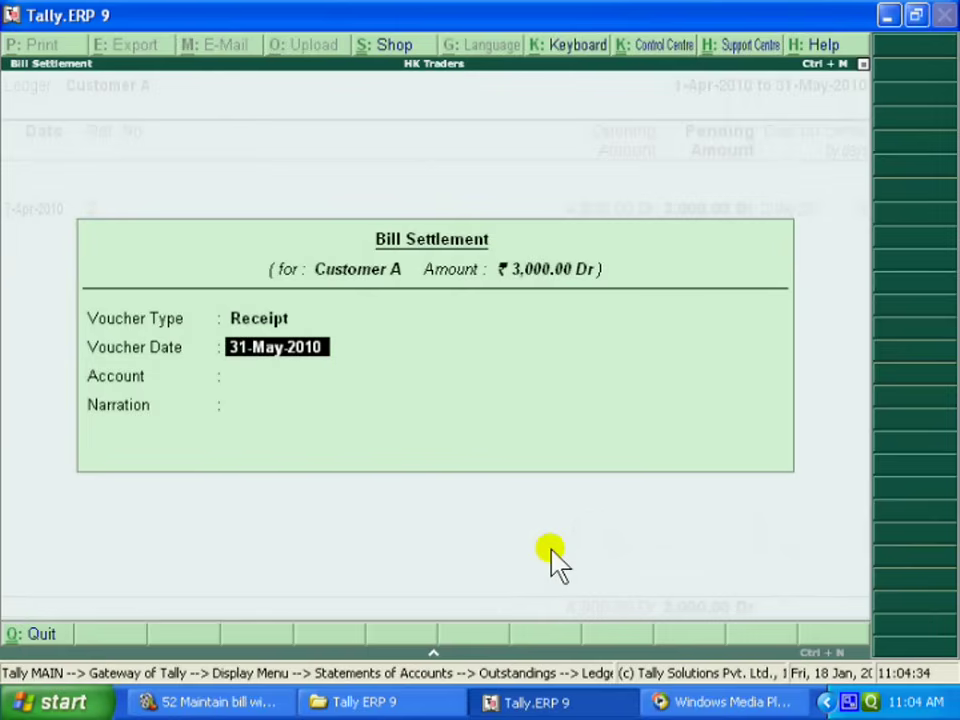
{"action": "type", "text": "1"}
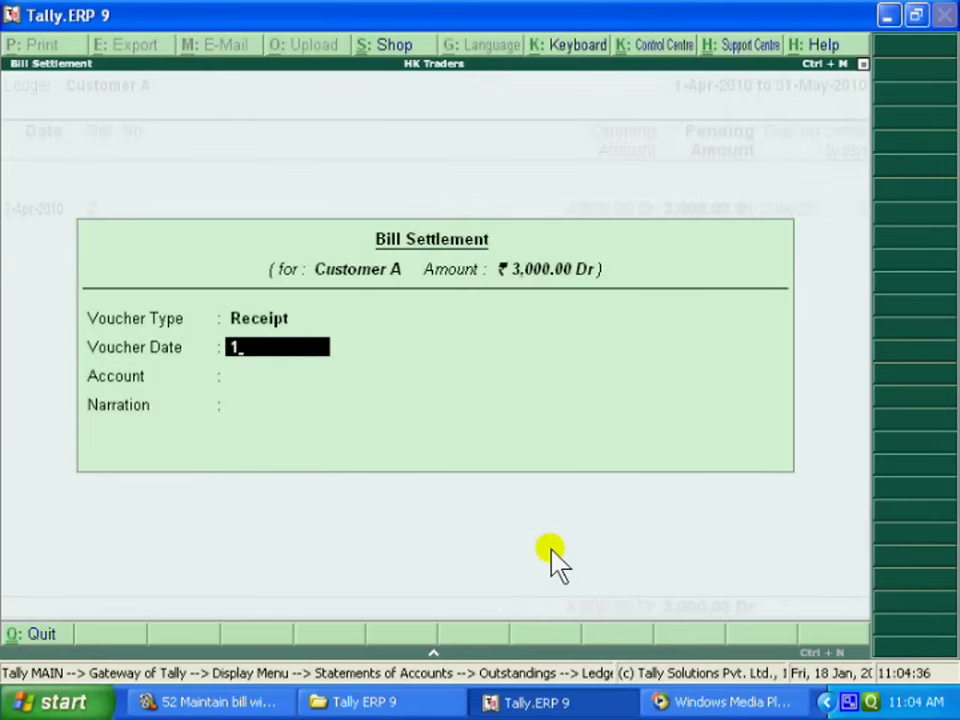
{"action": "type", "text": " 6"}
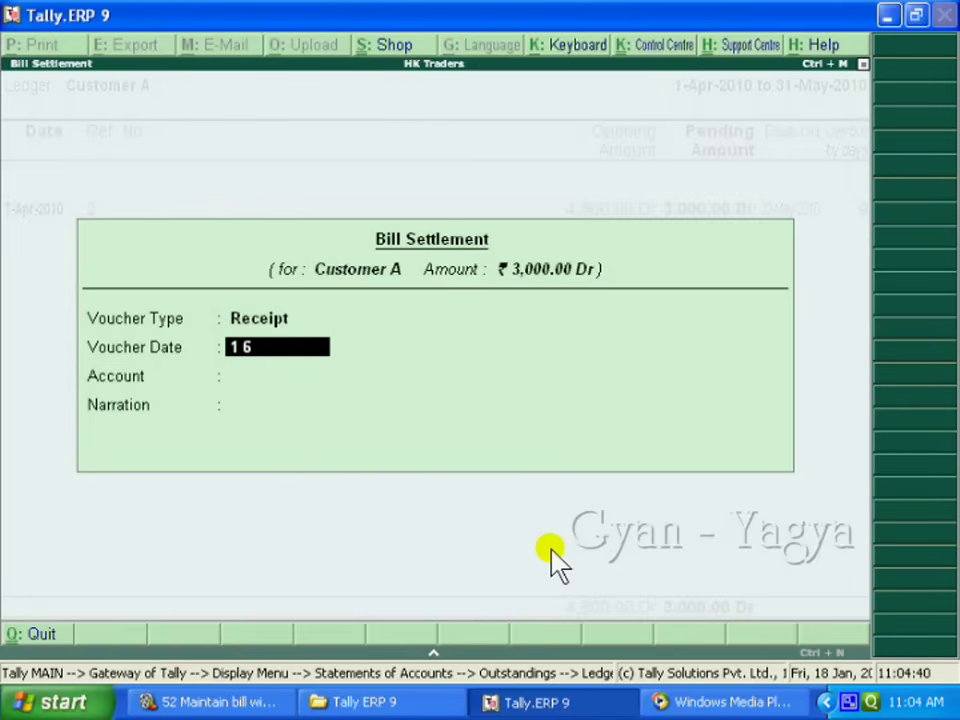
{"action": "key", "text": "Return"}
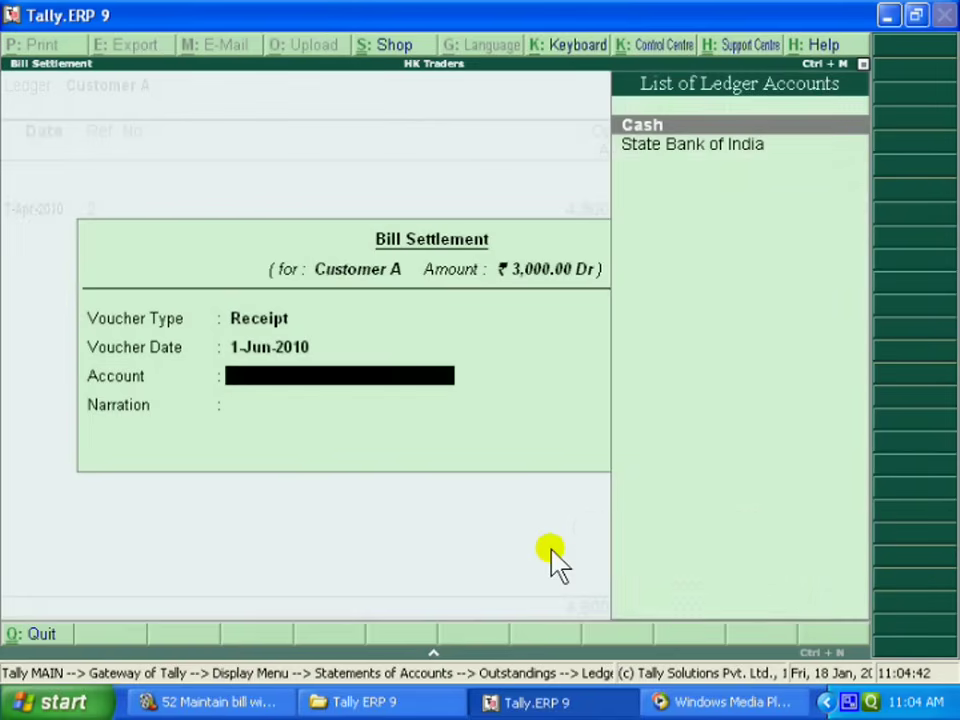
- Choose Cash as the settlement account, enter the narration "cash received" and accept the bill settlement
{"action": "left_click", "coordinate": [660, 140]}
{"action": "type", "text": "cash rec"}
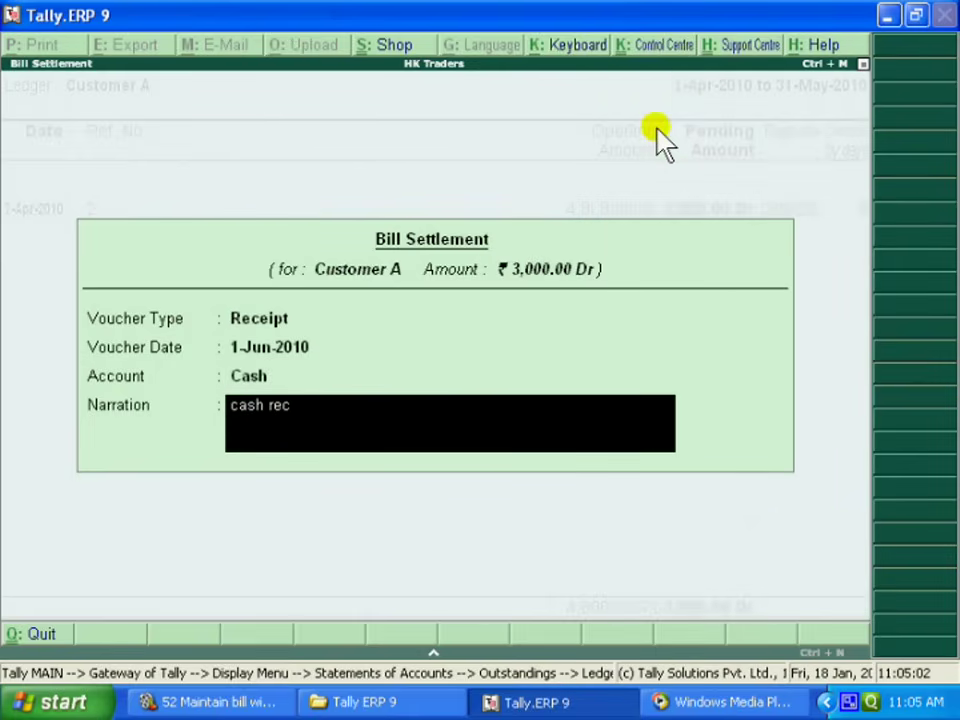
{"action": "type", "text": "eived"}
{"action": "key", "text": "Return"}
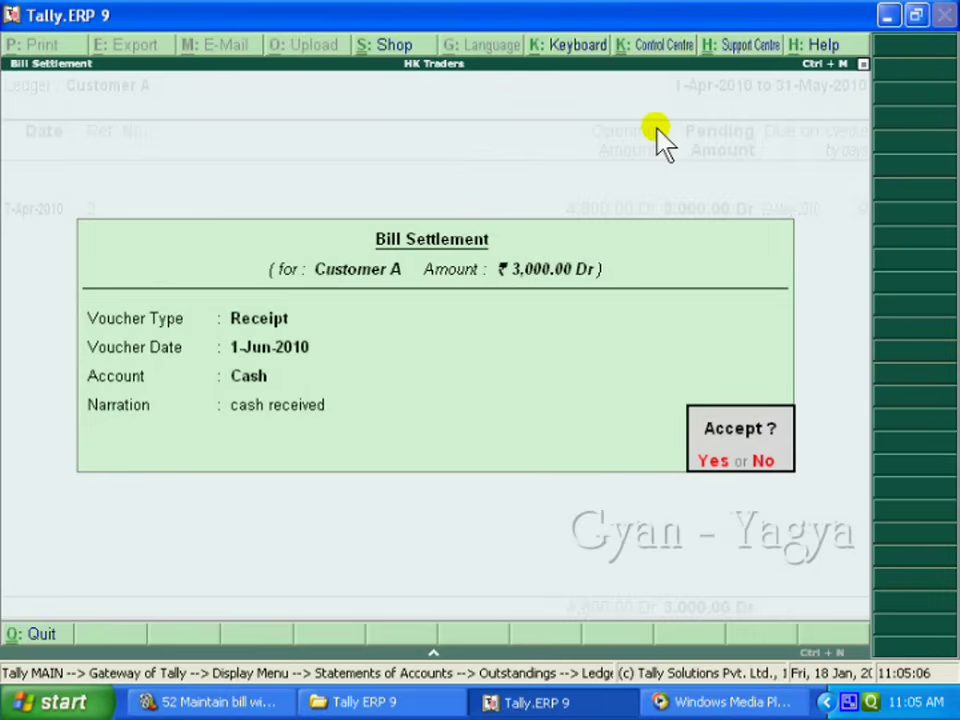
{"action": "key", "text": "Return"}
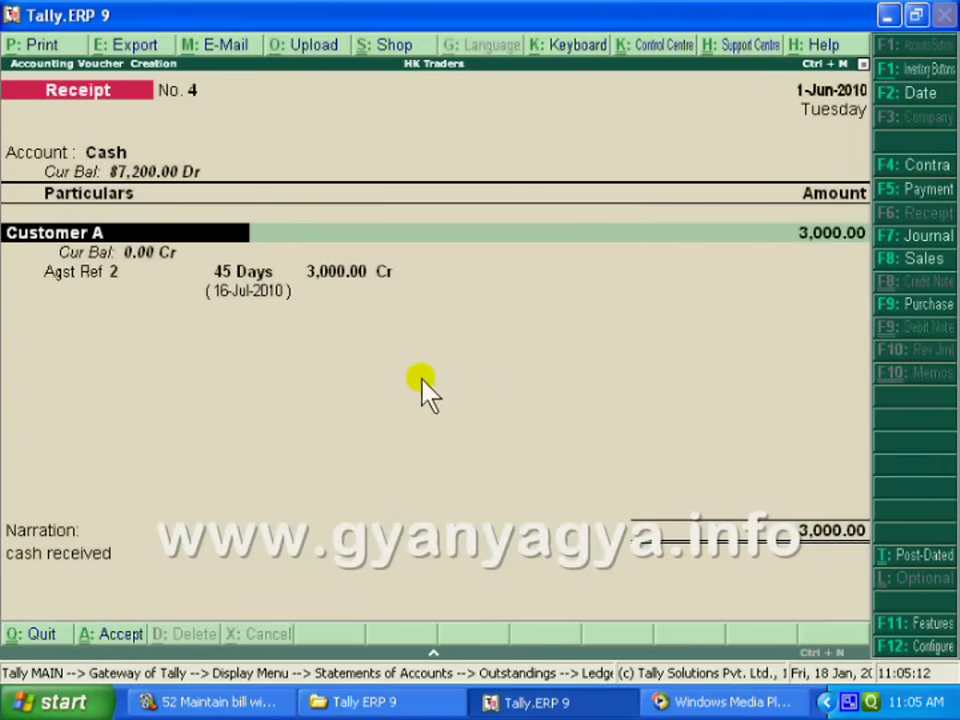
- Go through the prefilled receipt voucher of 3,000 against bill 2 for Customer A and save it
{"action": "key", "text": "Return"}
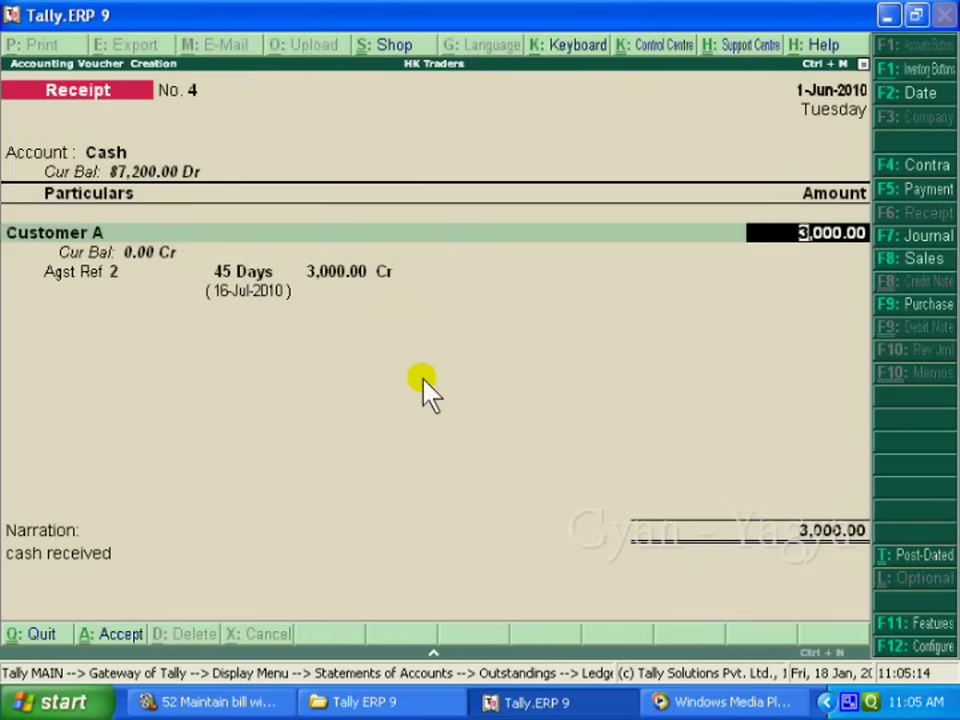
{"action": "key", "text": "Return"}
{"action": "key", "text": "Return"}
{"action": "key", "text": "Return"}
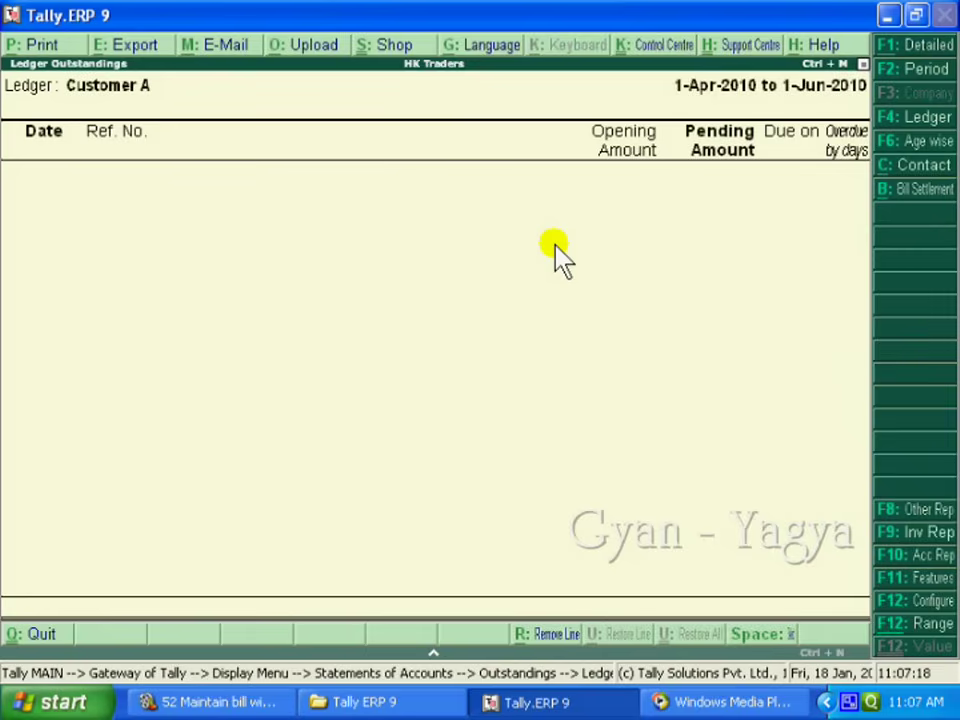